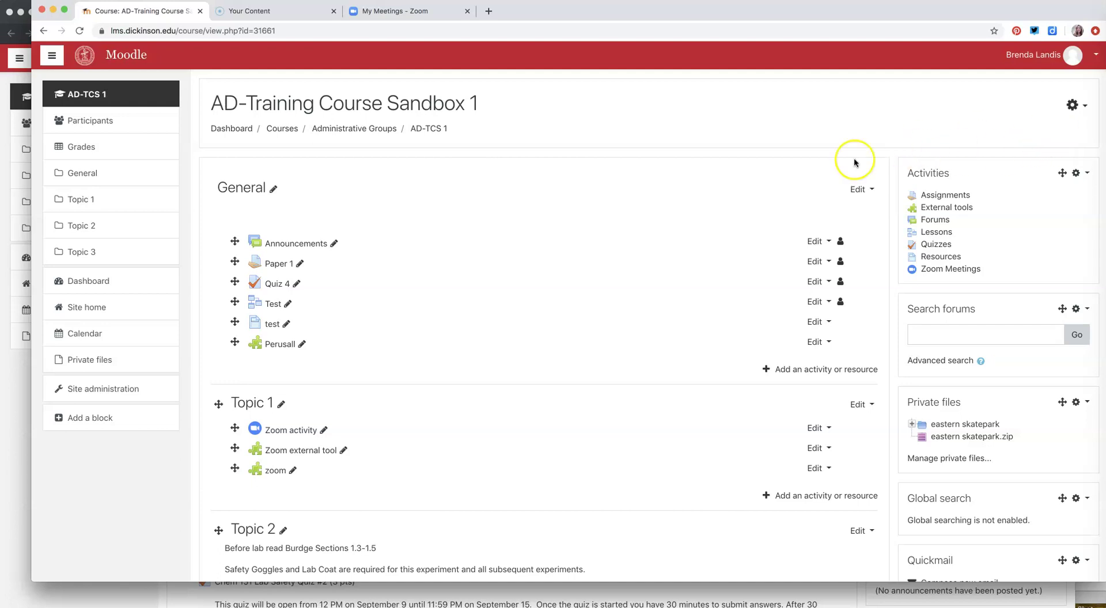
Start adding a Zoom meeting activity to the General section of the sandbox course
{"action": "left_click", "coordinate": [1080, 108]}
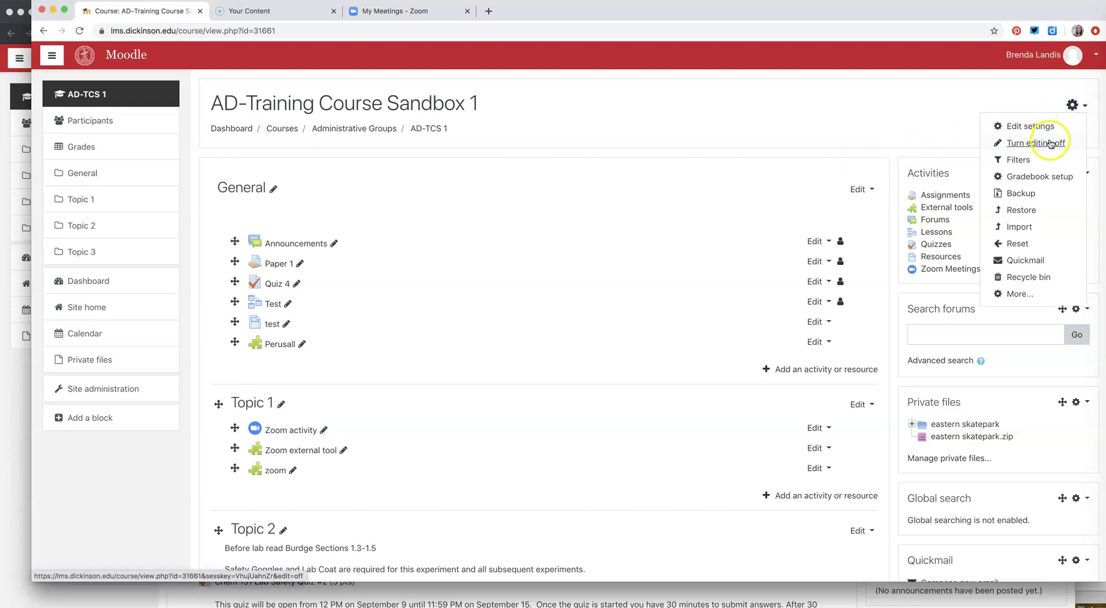
{"action": "left_click", "coordinate": [877, 136]}
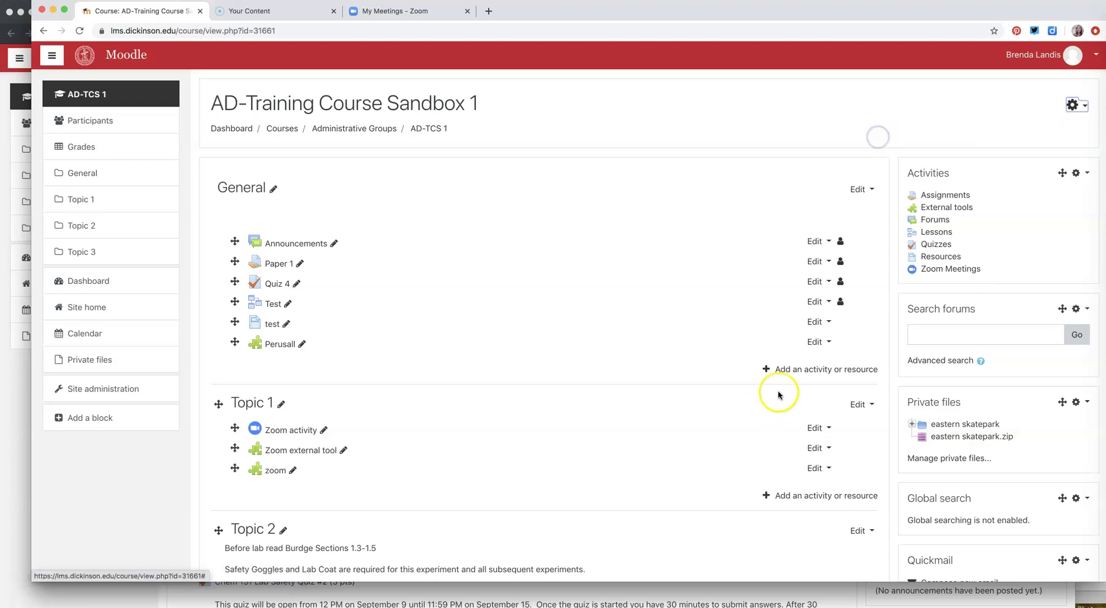
{"action": "left_click", "coordinate": [799, 371]}
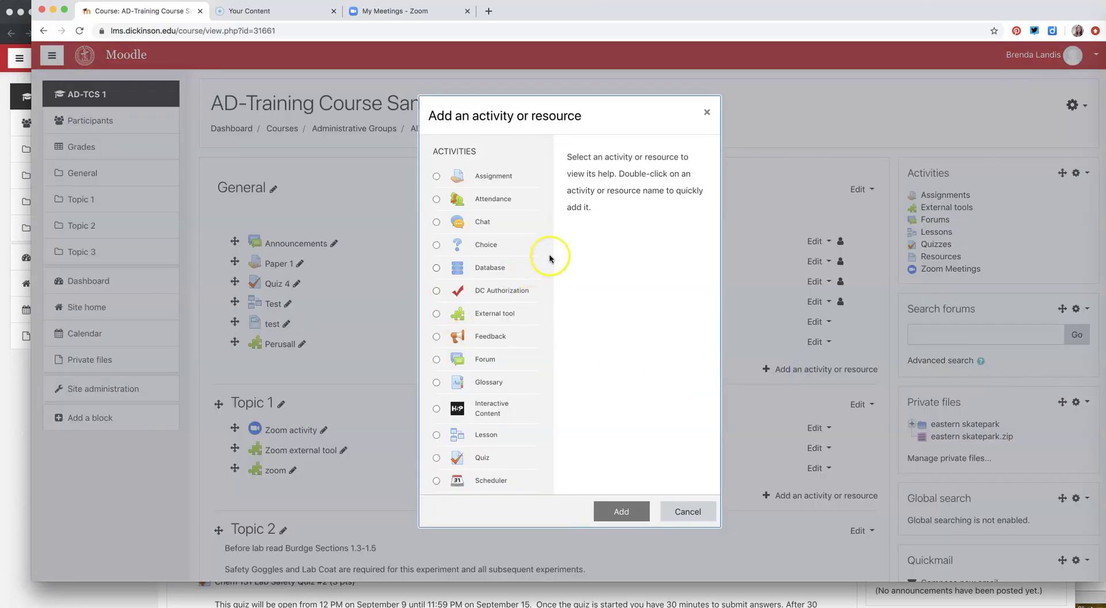
{"action": "scroll", "coordinate": [527, 265], "scroll_direction": "down", "scroll_amount": 3}
{"action": "scroll", "coordinate": [524, 266], "scroll_direction": "up", "scroll_amount": 2}
{"action": "scroll", "coordinate": [523, 267], "scroll_direction": "up", "scroll_amount": 1}
{"action": "scroll", "coordinate": [523, 266], "scroll_direction": "down", "scroll_amount": 4}
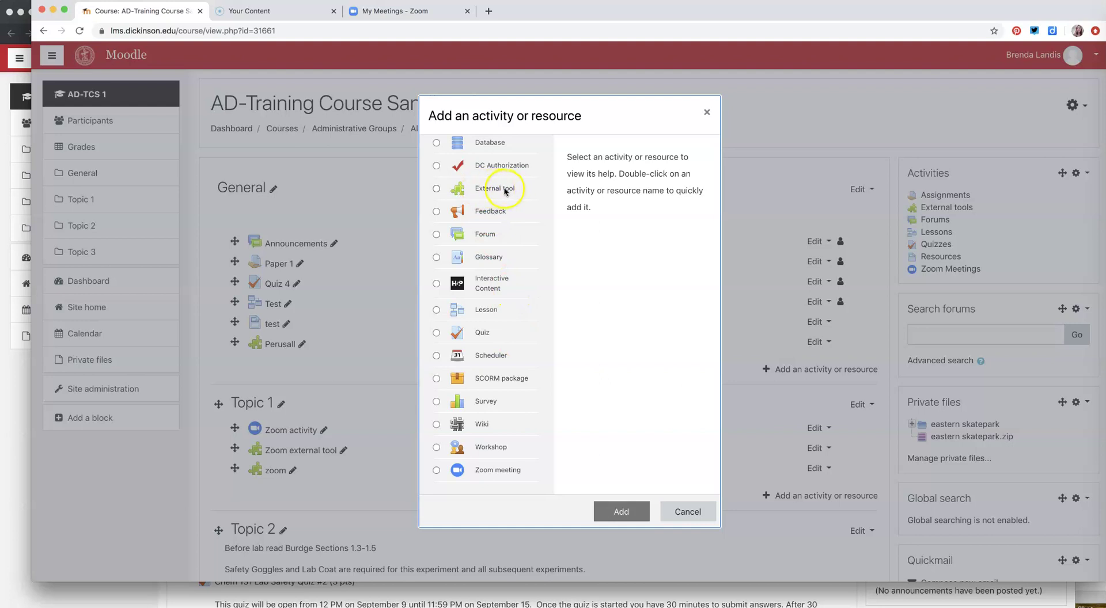
{"action": "left_click", "coordinate": [437, 470]}
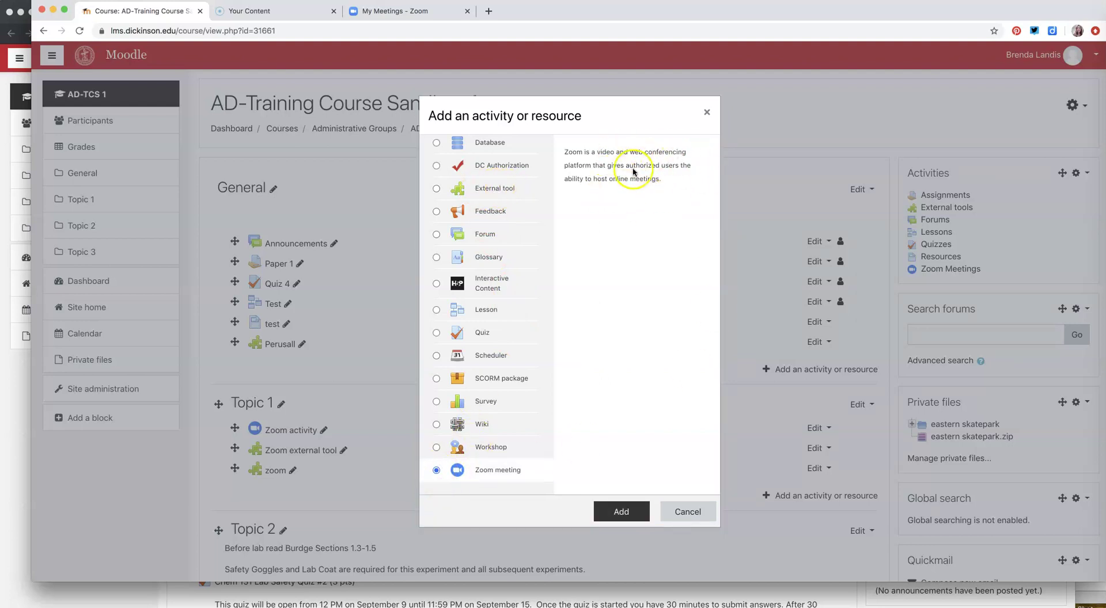
{"action": "left_click", "coordinate": [622, 511]}
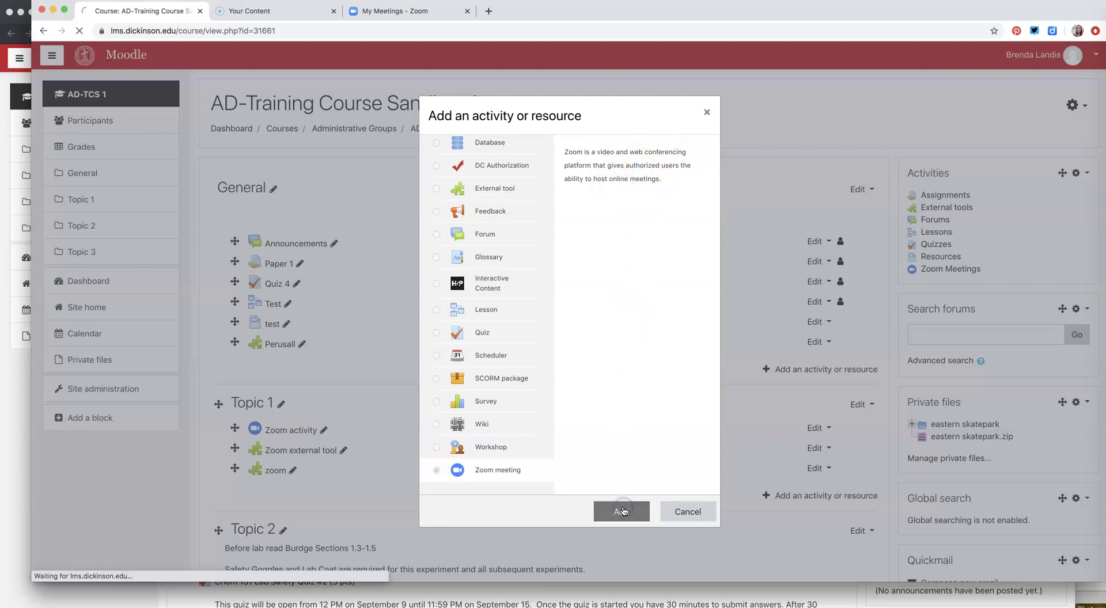
Enter Zoom plugin as the topic of the new Zoom meeting
{"action": "left_click", "coordinate": [486, 250]}
{"action": "type", "text": "Ao"}
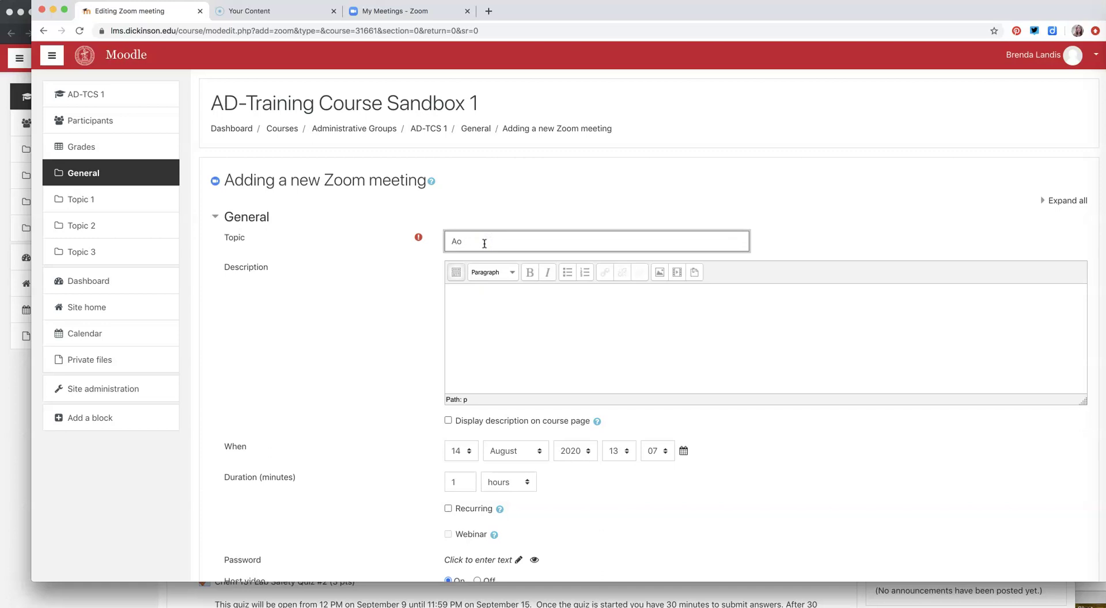
{"action": "type", "text": "oZoom plugi"}
Examine the meeting form's scheduling options alongside the upcoming meetings page on the Zoom website
{"action": "scroll", "coordinate": [525, 344], "scroll_direction": "down", "scroll_amount": 5}
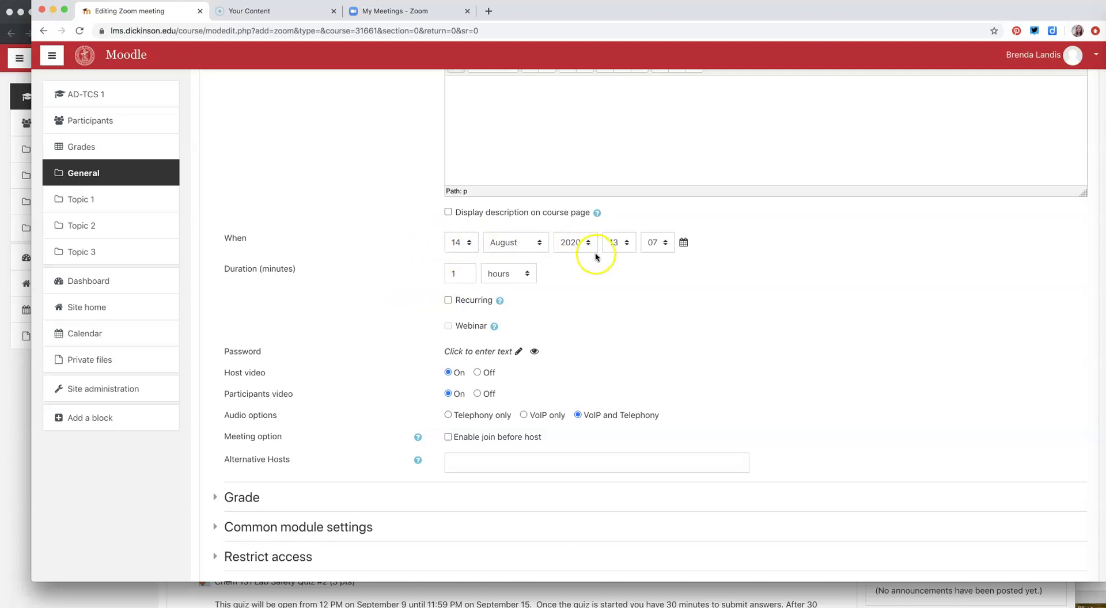
{"action": "left_click", "coordinate": [390, 11]}
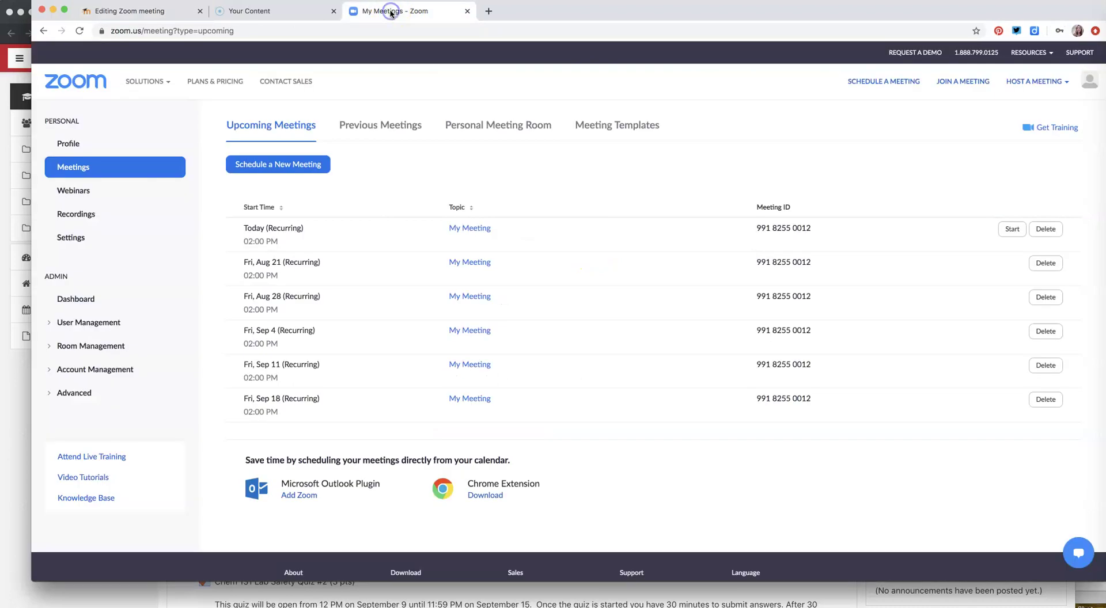
{"action": "left_click", "coordinate": [141, 17]}
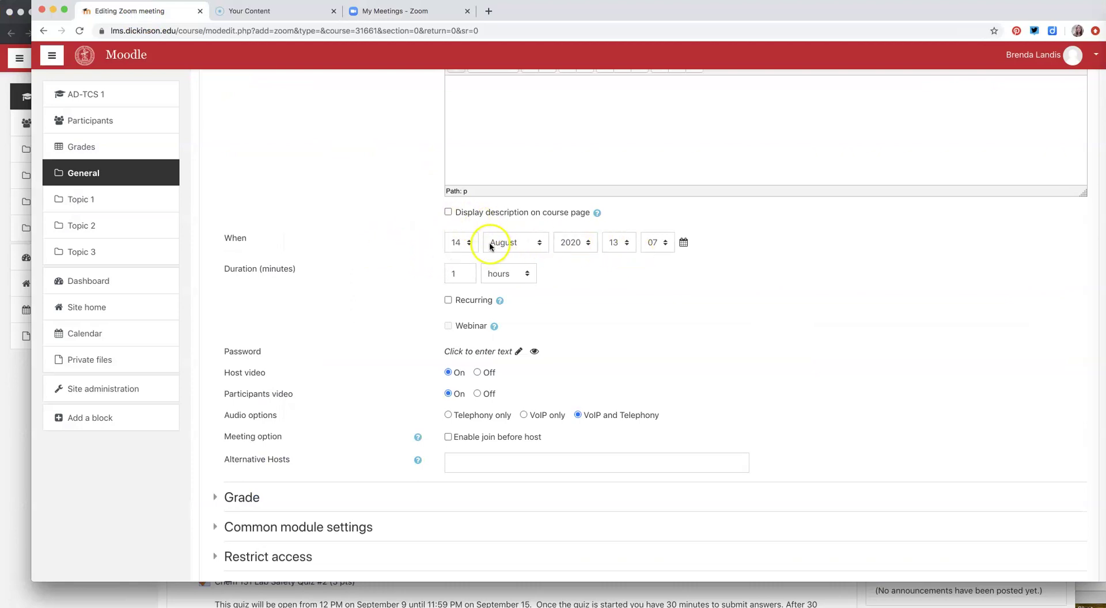
Make the Zoom plugin meeting recurring, leave its other options at their defaults, and save and display the activity
{"action": "left_click", "coordinate": [447, 300]}
{"action": "left_click", "coordinate": [499, 300]}
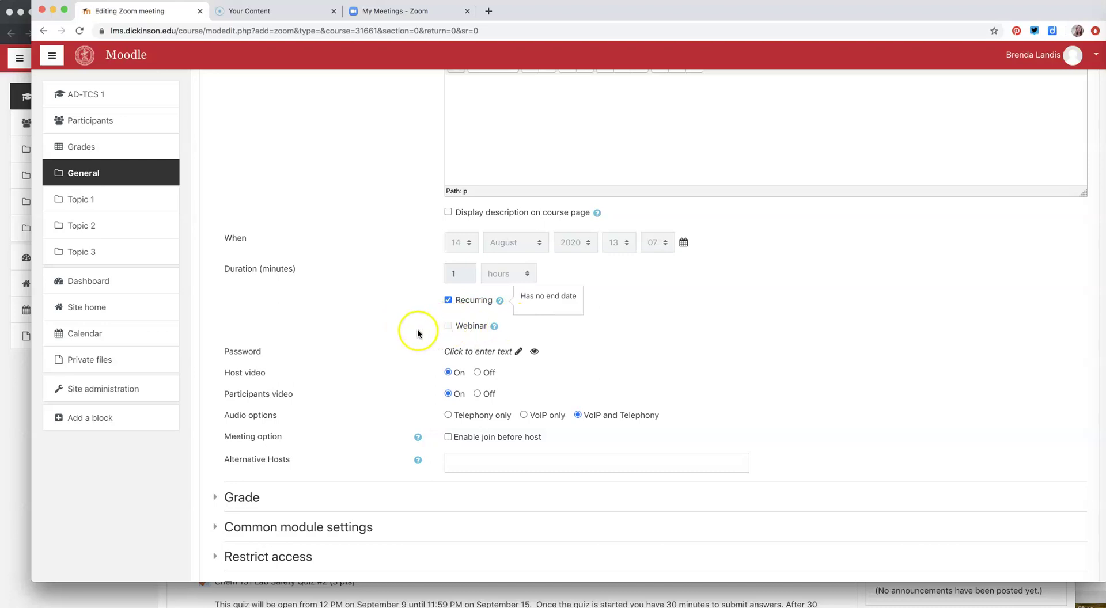
{"action": "scroll", "coordinate": [389, 317], "scroll_direction": "down", "scroll_amount": 3}
{"action": "left_click", "coordinate": [349, 204]}
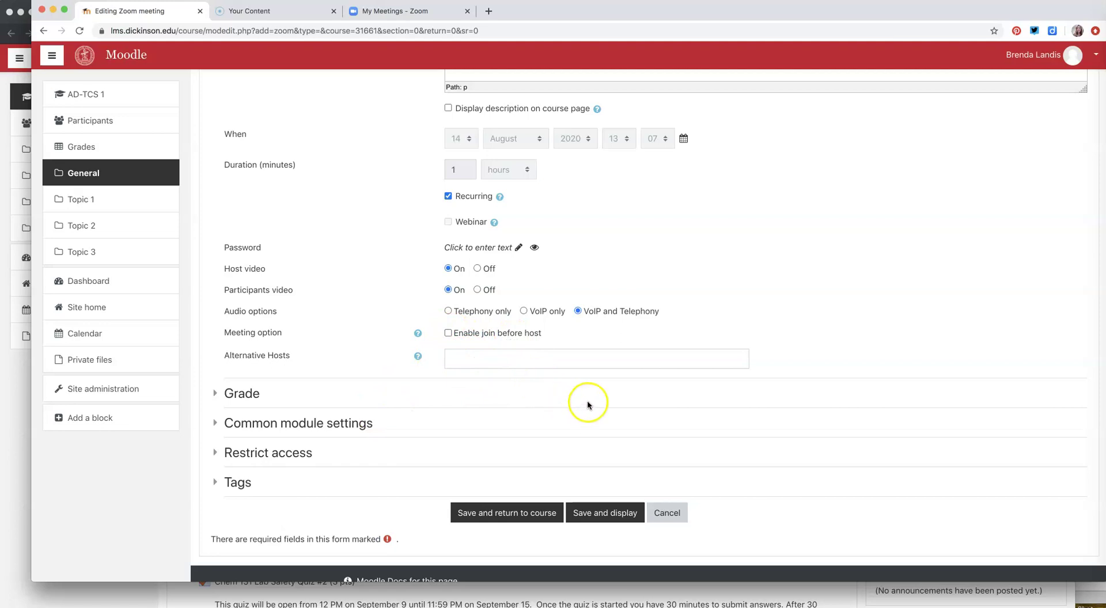
{"action": "scroll", "coordinate": [665, 215], "scroll_direction": "up", "scroll_amount": 3}
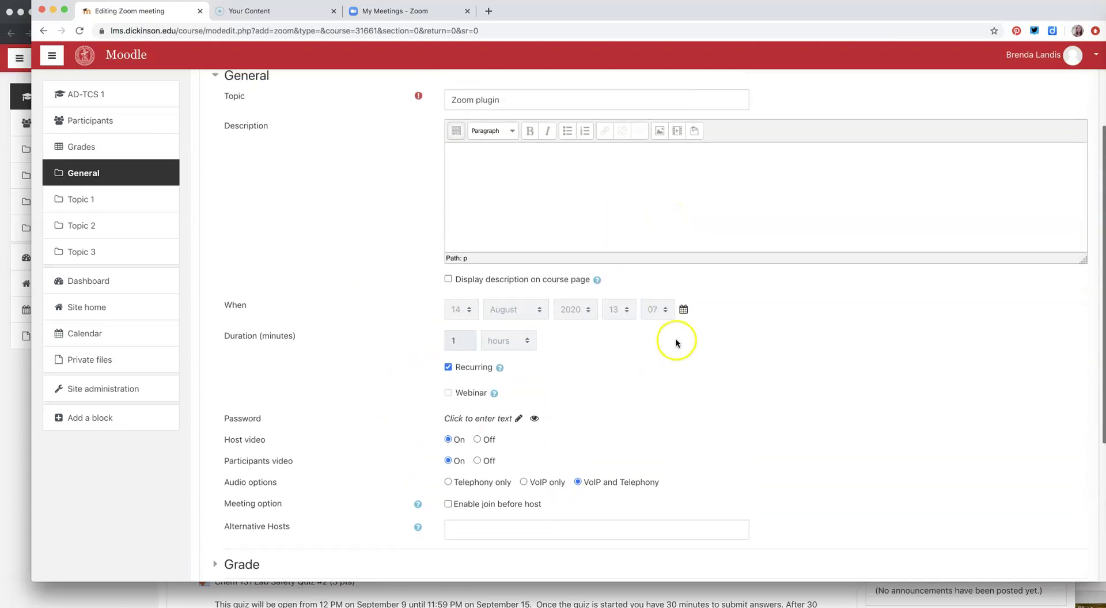
{"action": "scroll", "coordinate": [570, 411], "scroll_direction": "down", "scroll_amount": 4}
{"action": "left_click", "coordinate": [597, 483]}
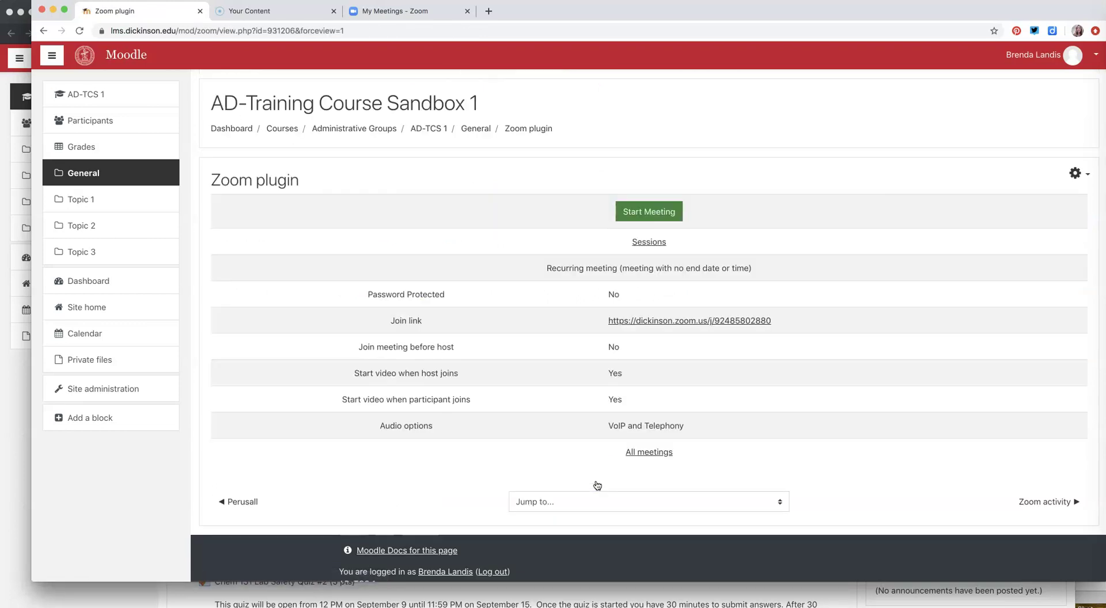
View the list of all Zoom meetings in the course and return to the course page
{"action": "left_click", "coordinate": [648, 213]}
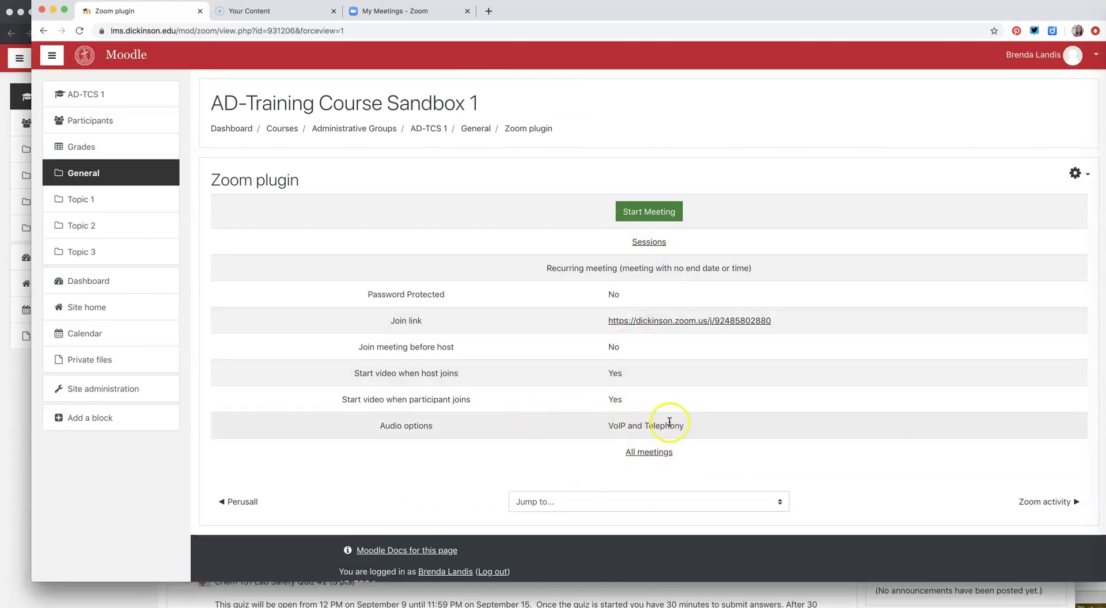
{"action": "left_click", "coordinate": [648, 453]}
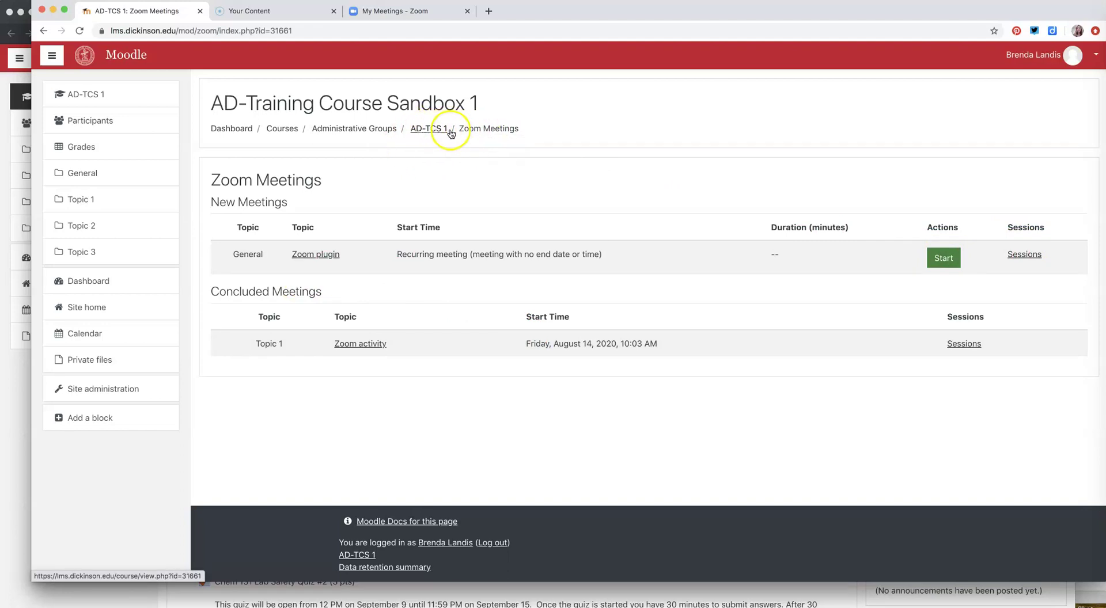
{"action": "left_click", "coordinate": [423, 128]}
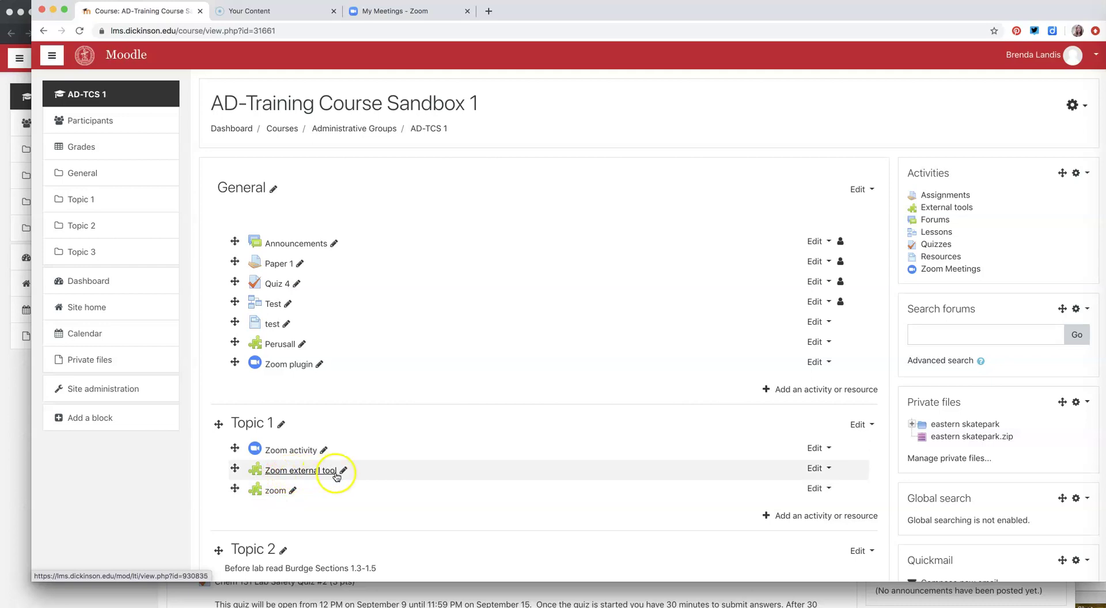
{"action": "left_click", "coordinate": [822, 516]}
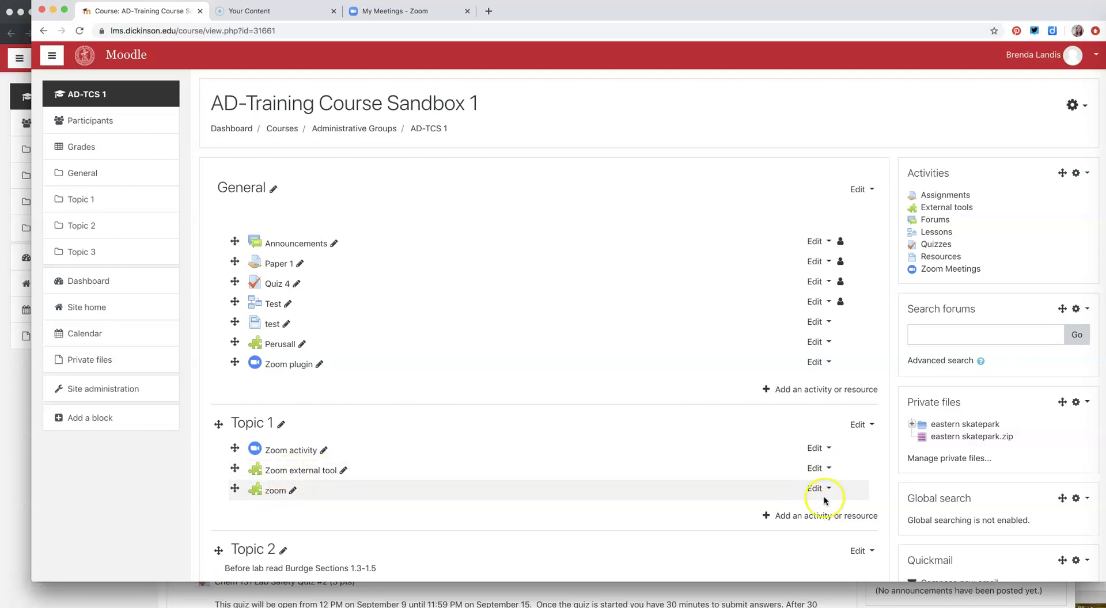
{"action": "scroll", "coordinate": [455, 415], "scroll_direction": "down", "scroll_amount": 4}
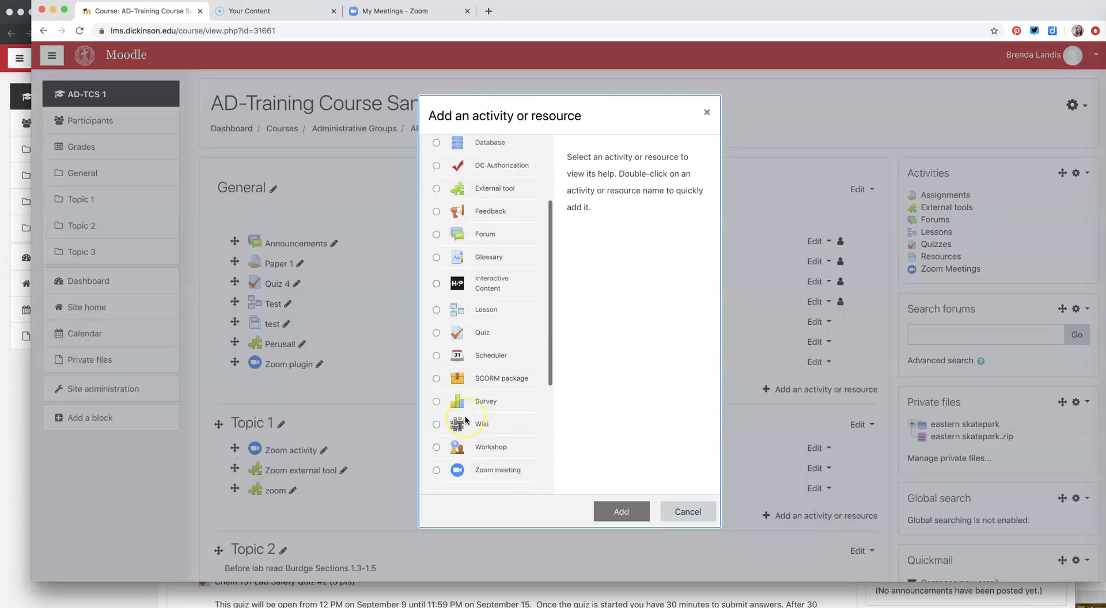
{"action": "scroll", "coordinate": [483, 323], "scroll_direction": "up", "scroll_amount": 1}
{"action": "left_click", "coordinate": [490, 217]}
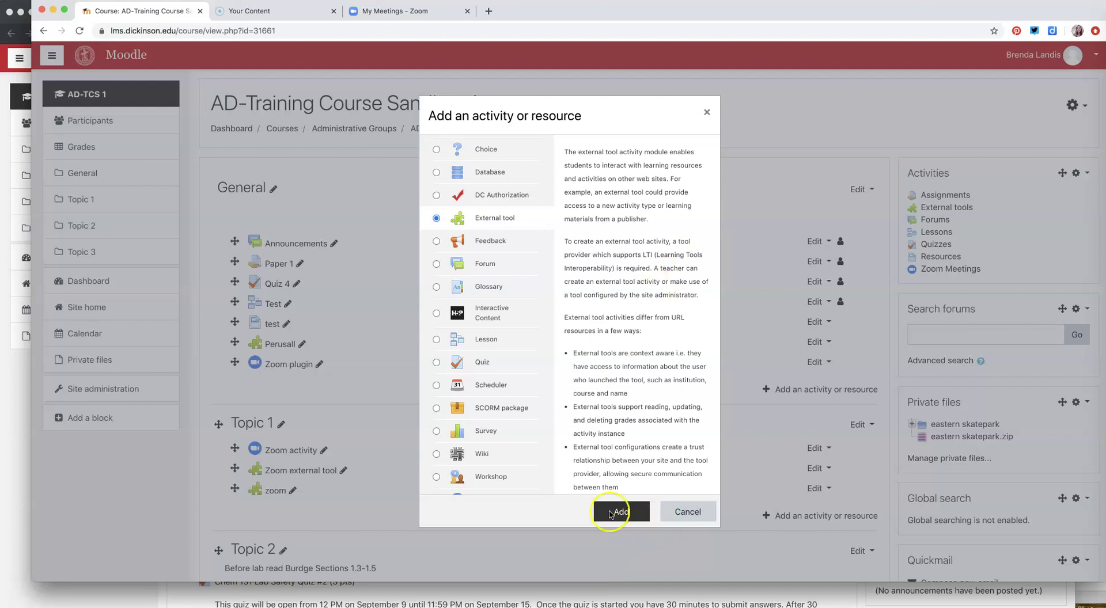
{"action": "left_click", "coordinate": [689, 514]}
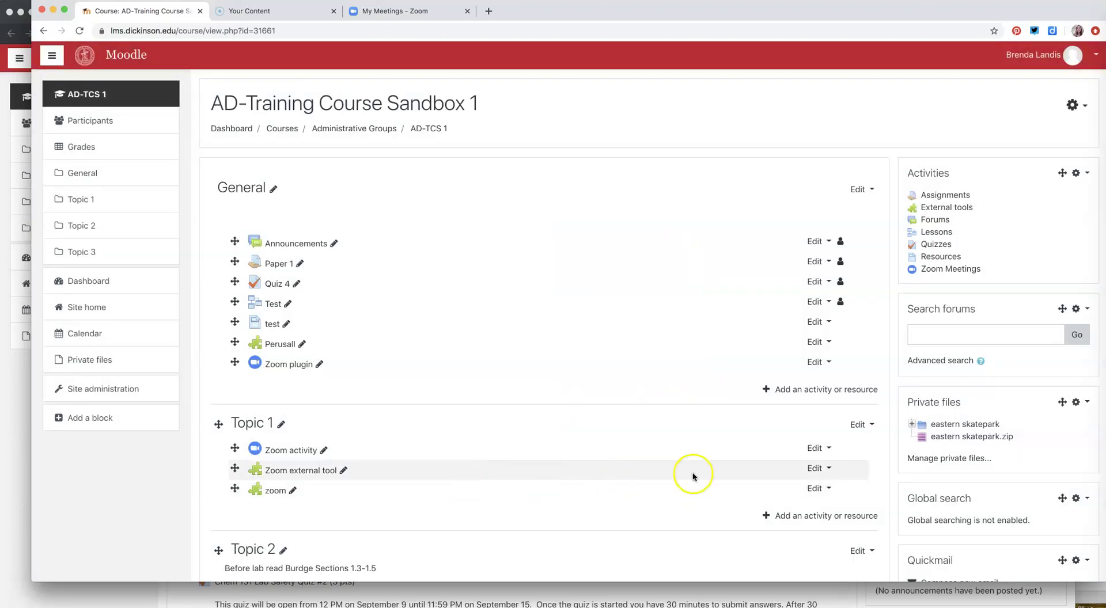
Open the settings of the Zoom external tool activity in Topic 1 and choose Zoom Pro as its preconfigured tool
{"action": "left_click", "coordinate": [828, 469]}
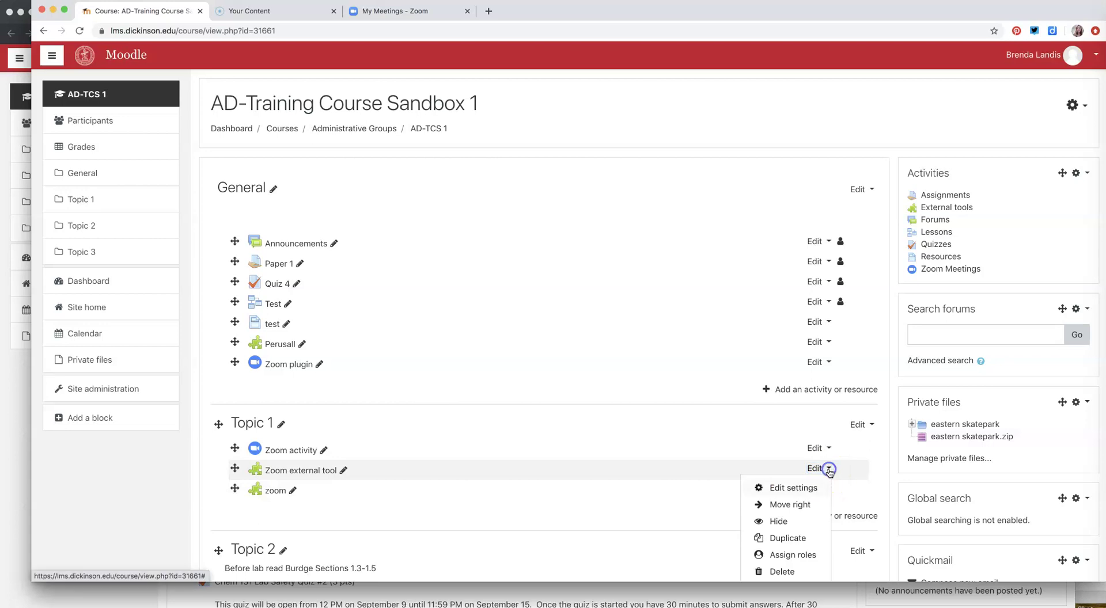
{"action": "left_click", "coordinate": [793, 488]}
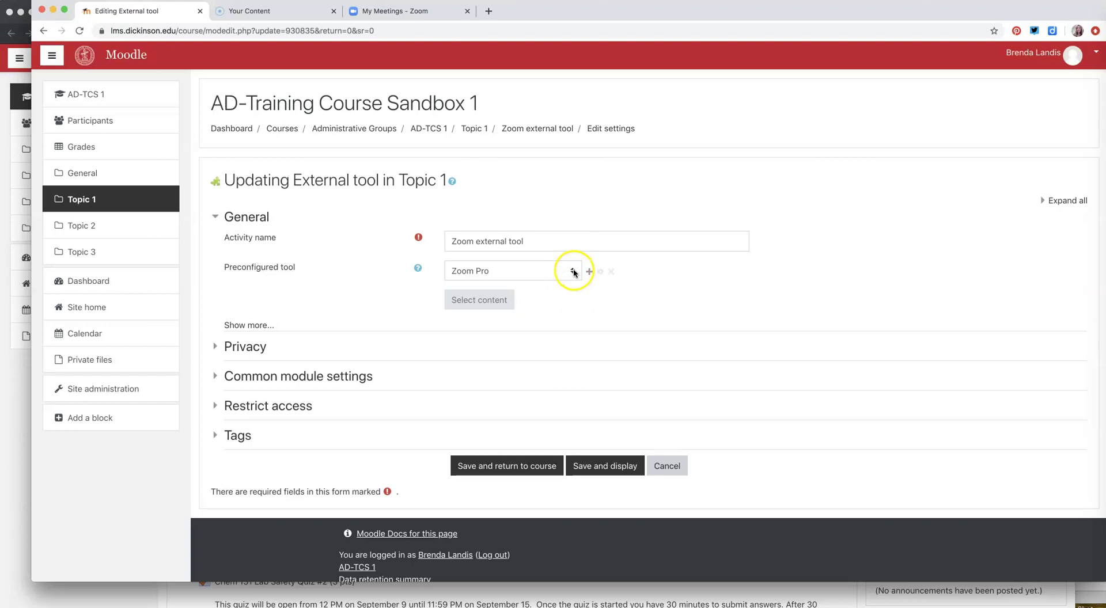
{"action": "left_click", "coordinate": [526, 242]}
{"action": "left_click_drag", "start_coordinate": [525, 242], "coordinate": [443, 240]}
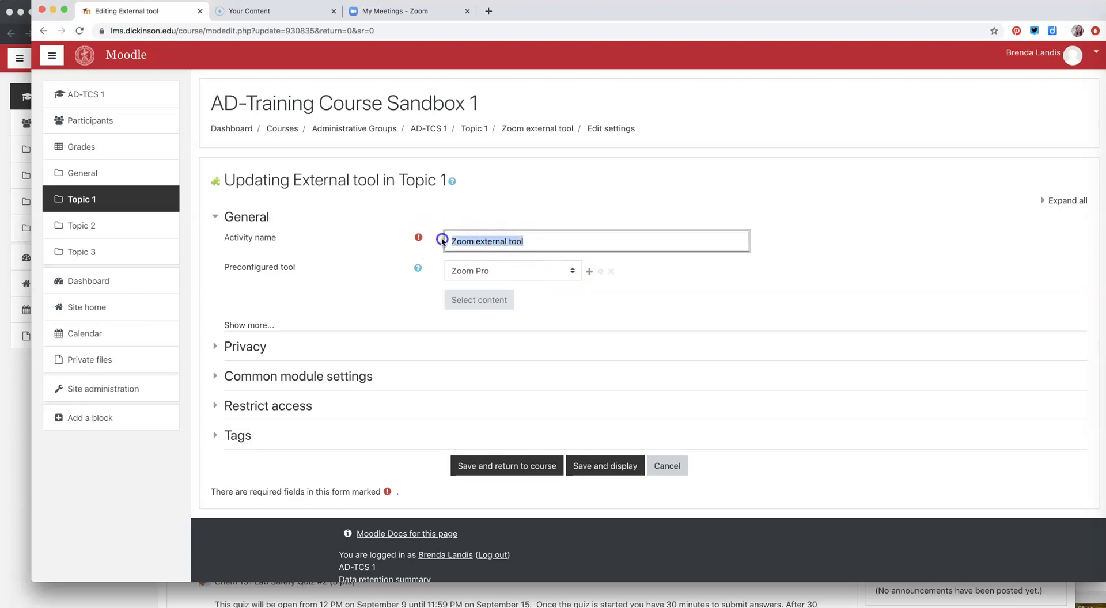
{"action": "left_click", "coordinate": [572, 271]}
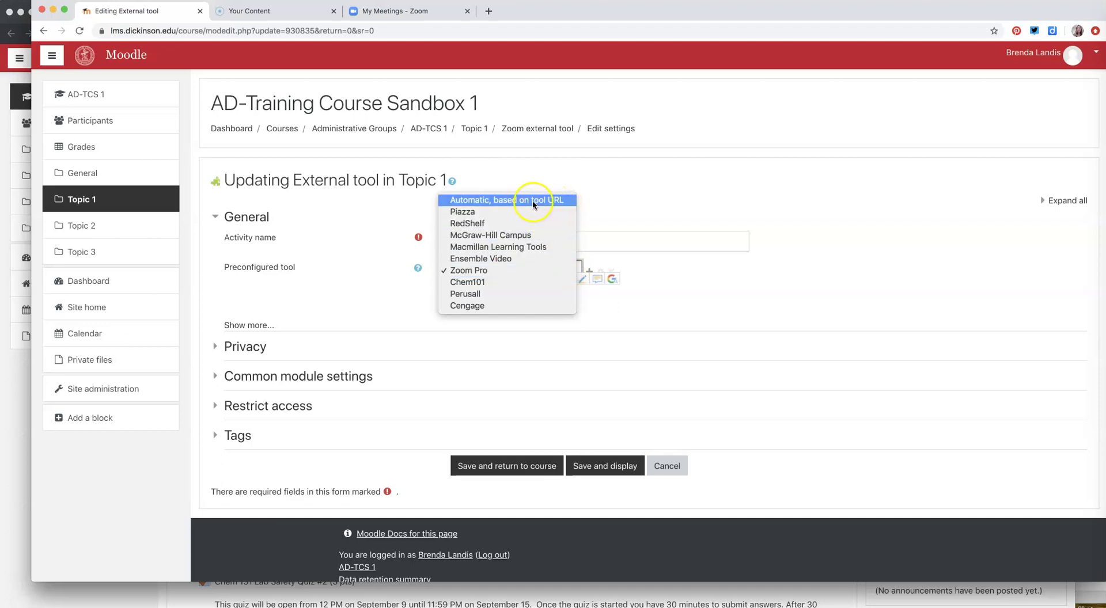
{"action": "left_click", "coordinate": [475, 273]}
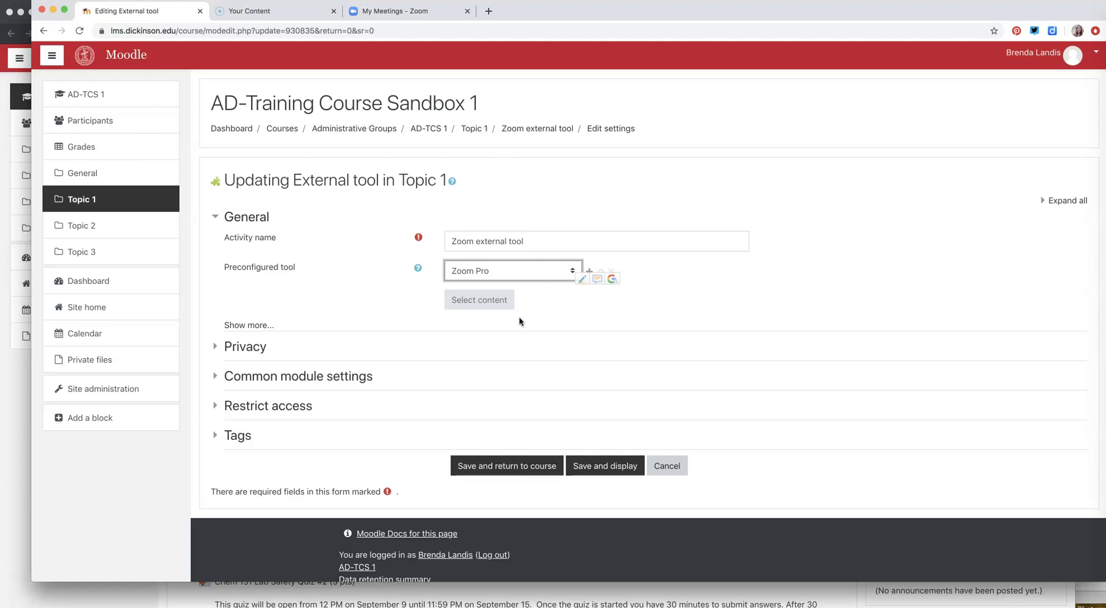
Expand the external tool's additional general settings, then save and display the activity
{"action": "left_click", "coordinate": [262, 325]}
{"action": "scroll", "coordinate": [357, 397], "scroll_direction": "down", "scroll_amount": 5}
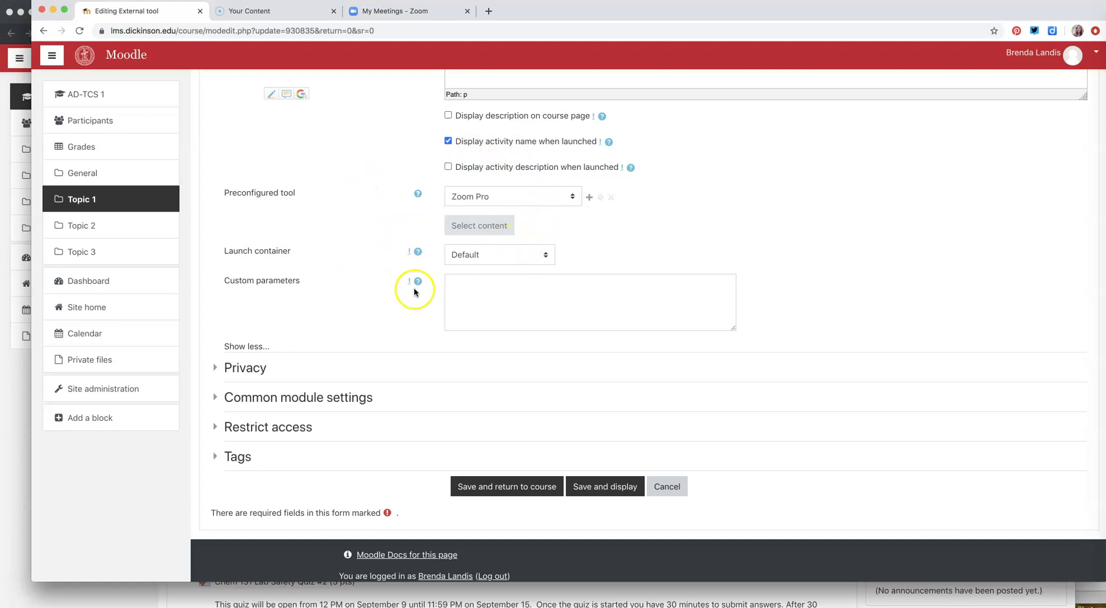
{"action": "left_click", "coordinate": [604, 494]}
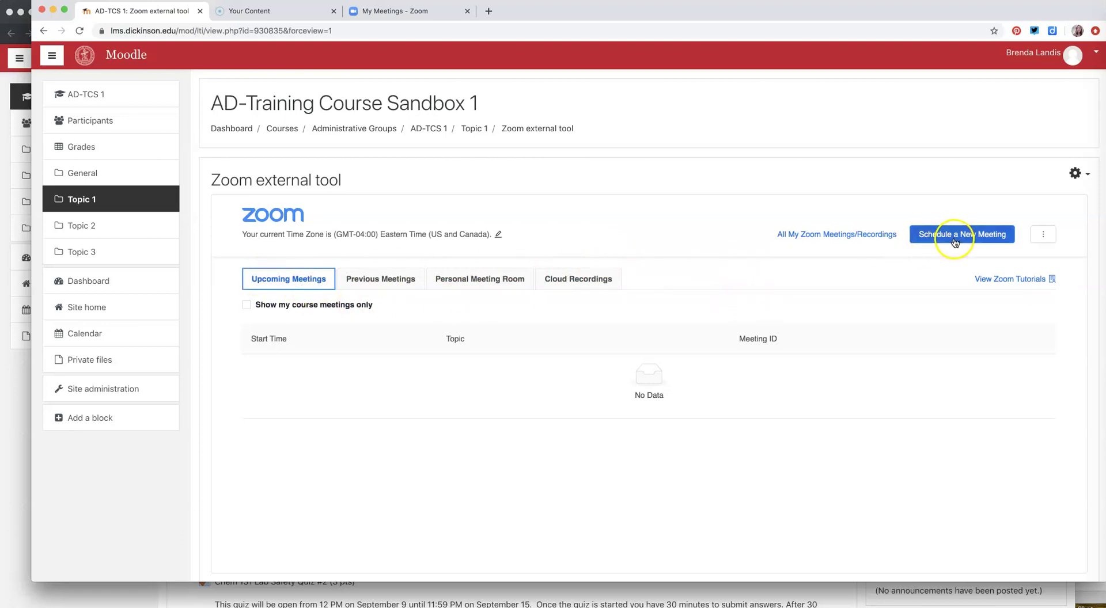
Switch to the Zoom website to compare its upcoming meetings, and return to the Zoom external tool in Moodle
{"action": "left_click", "coordinate": [406, 12]}
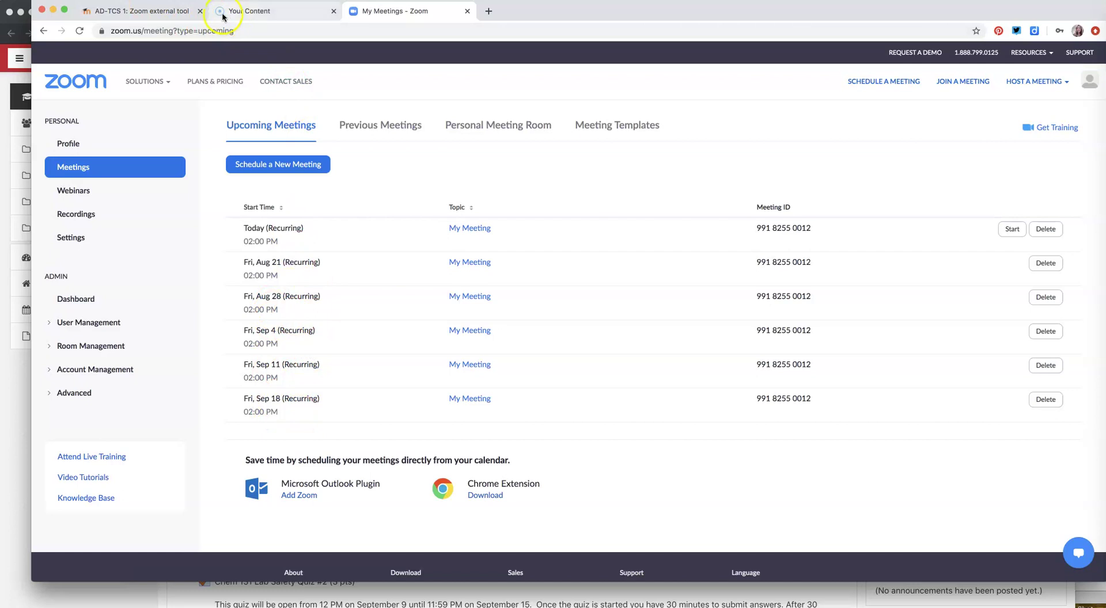
{"action": "left_click", "coordinate": [141, 11]}
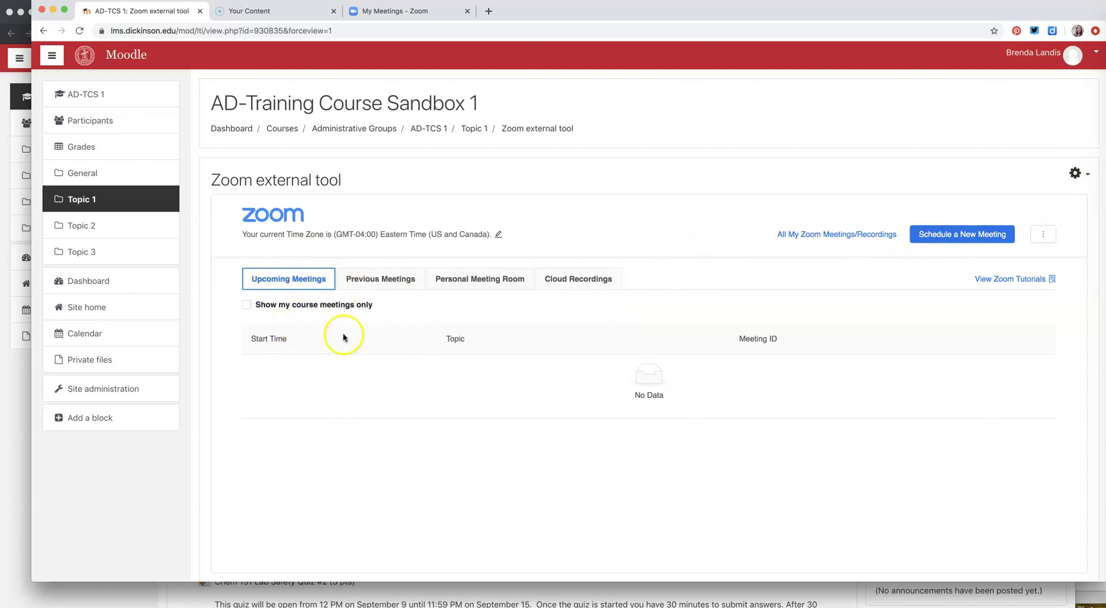
Schedule and save a new meeting in the Zoom external tool for 08/14/2020 at 2:00 PM with the passcode requirement turned off
{"action": "left_click", "coordinate": [934, 234]}
{"action": "left_click", "coordinate": [489, 306]}
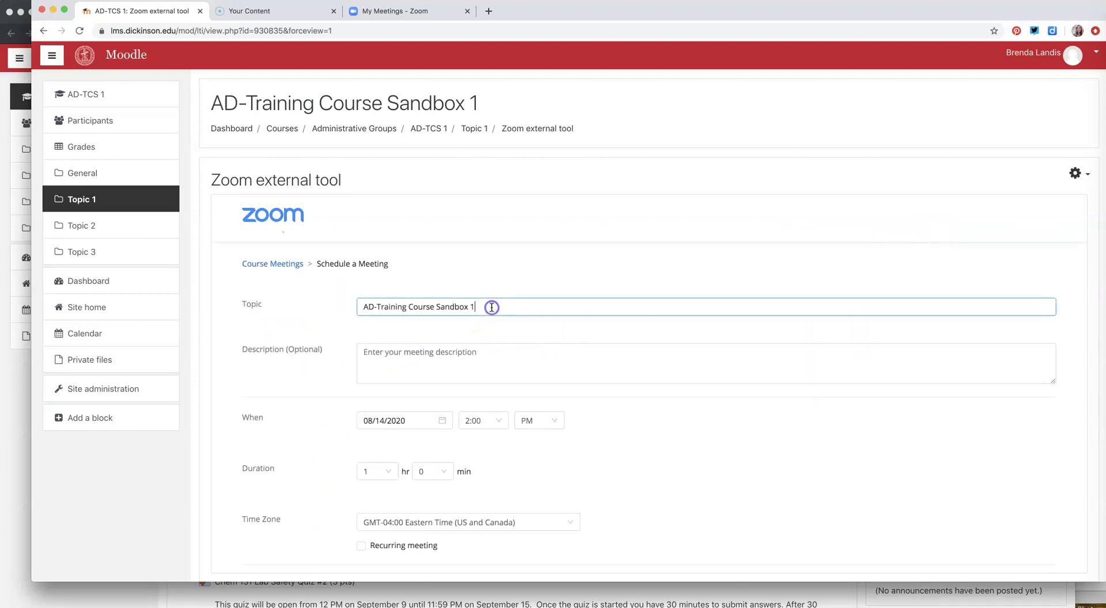
{"action": "scroll", "coordinate": [467, 358], "scroll_direction": "down", "scroll_amount": 1}
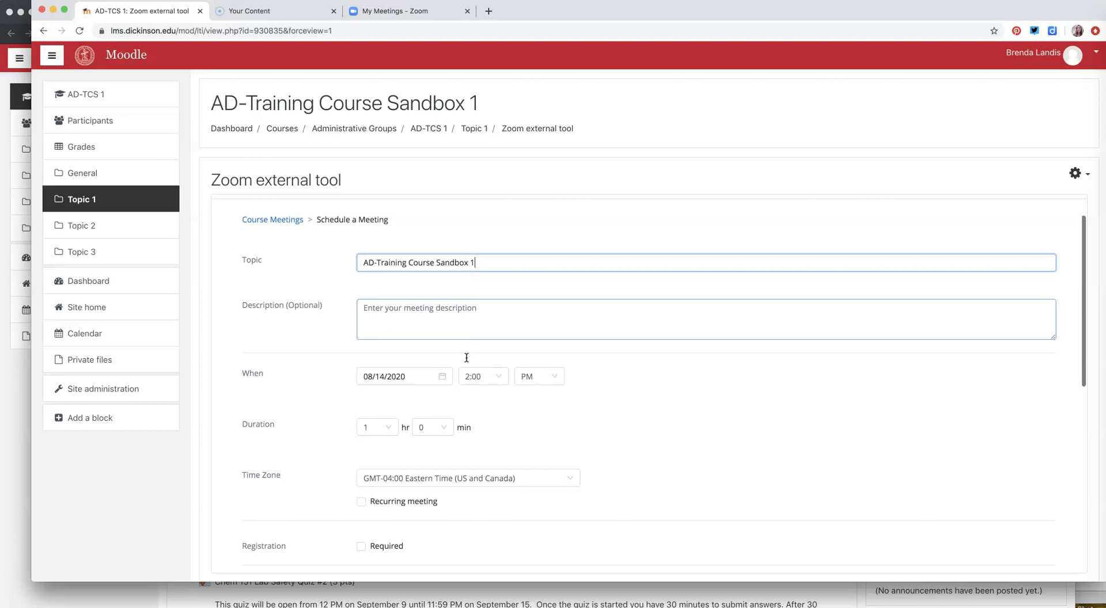
{"action": "scroll", "coordinate": [403, 351], "scroll_direction": "down", "scroll_amount": 5}
{"action": "left_click", "coordinate": [361, 344]}
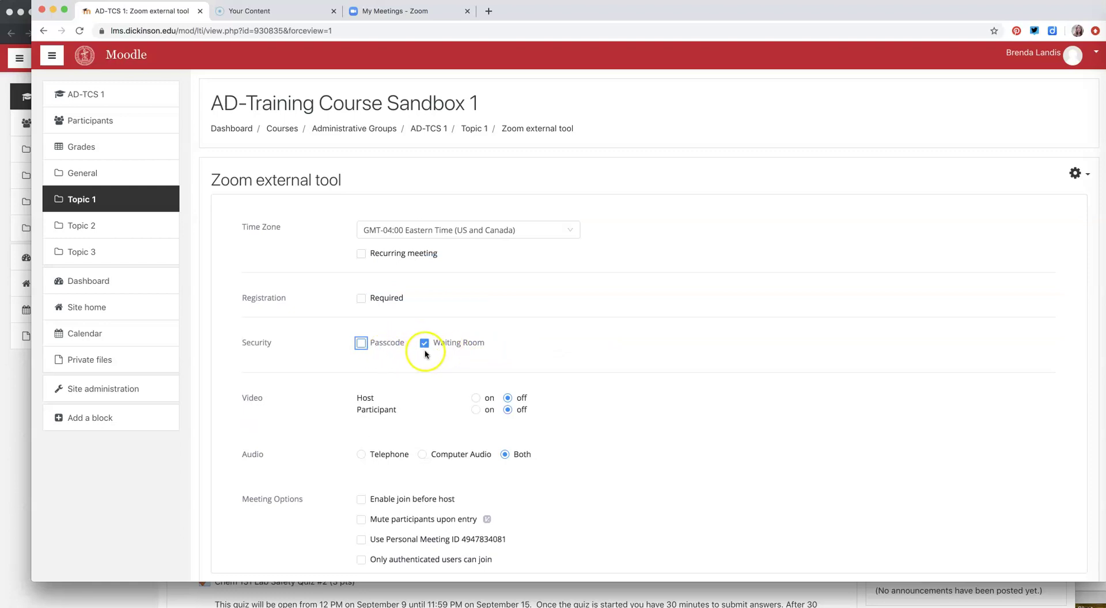
{"action": "scroll", "coordinate": [374, 375], "scroll_direction": "down", "scroll_amount": 5}
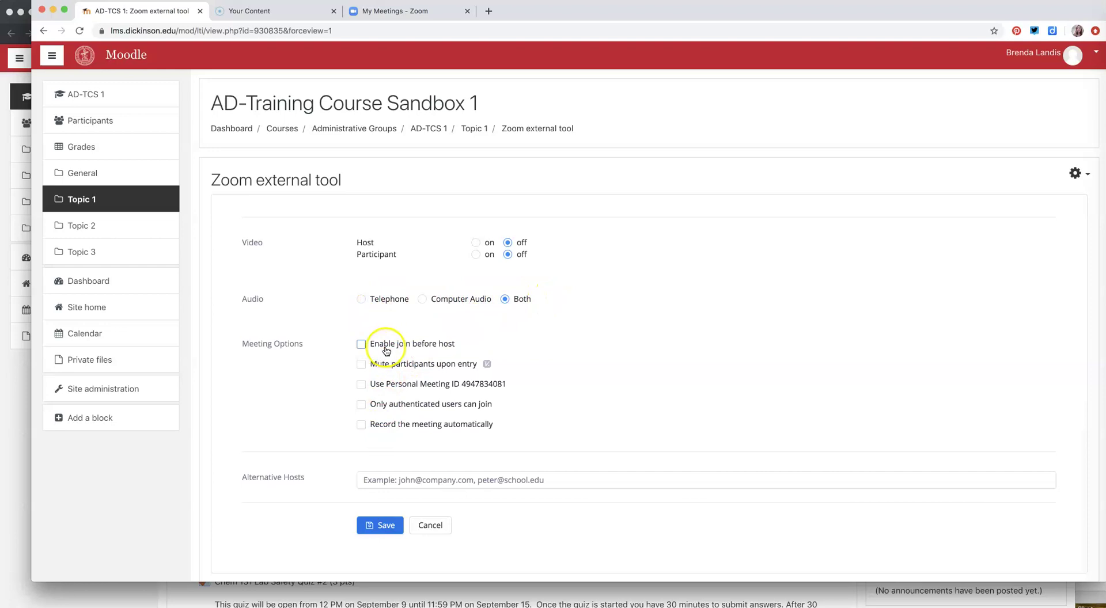
{"action": "scroll", "coordinate": [417, 410], "scroll_direction": "down", "scroll_amount": 3}
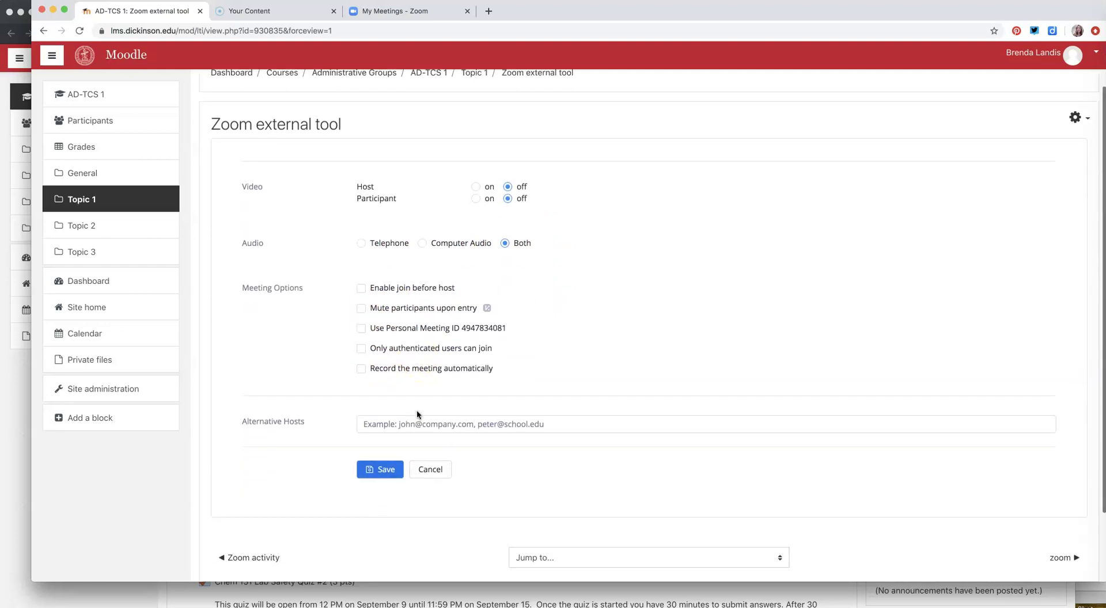
{"action": "left_click", "coordinate": [386, 448]}
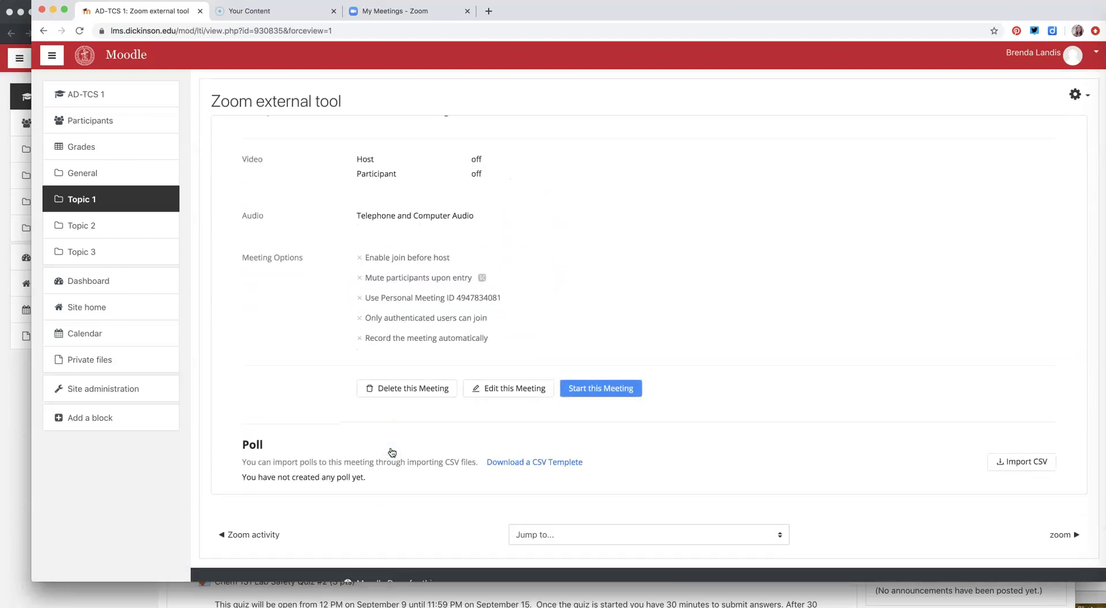
Review the saved meeting's calendar links, join URL, security, meeting options and poll section, and return to the list of course meetings
{"action": "scroll", "coordinate": [526, 412], "scroll_direction": "up", "scroll_amount": 5}
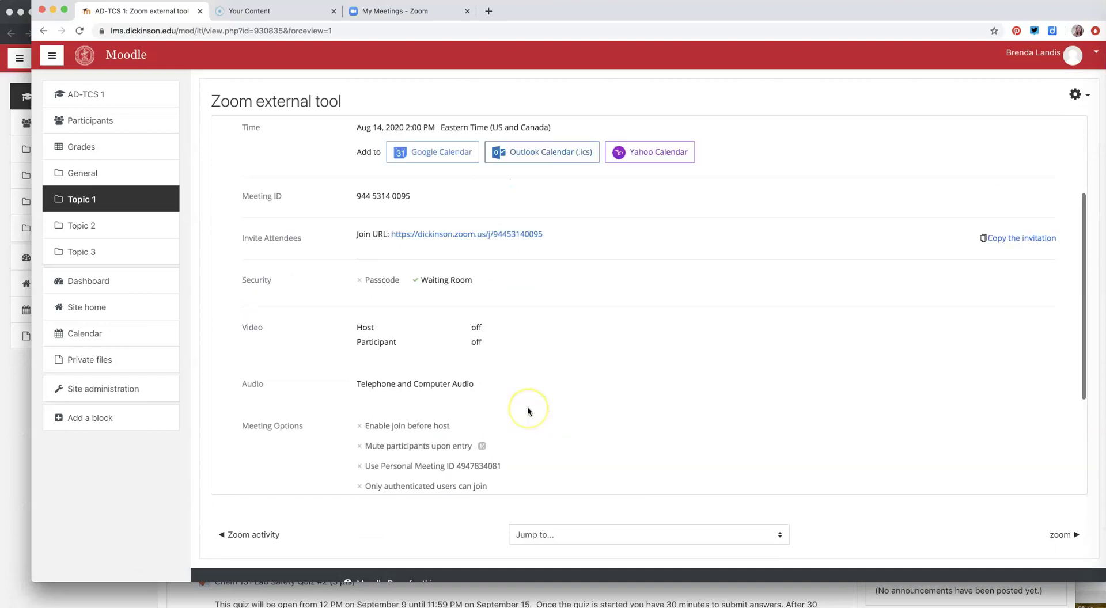
{"action": "scroll", "coordinate": [528, 411], "scroll_direction": "down", "scroll_amount": 5}
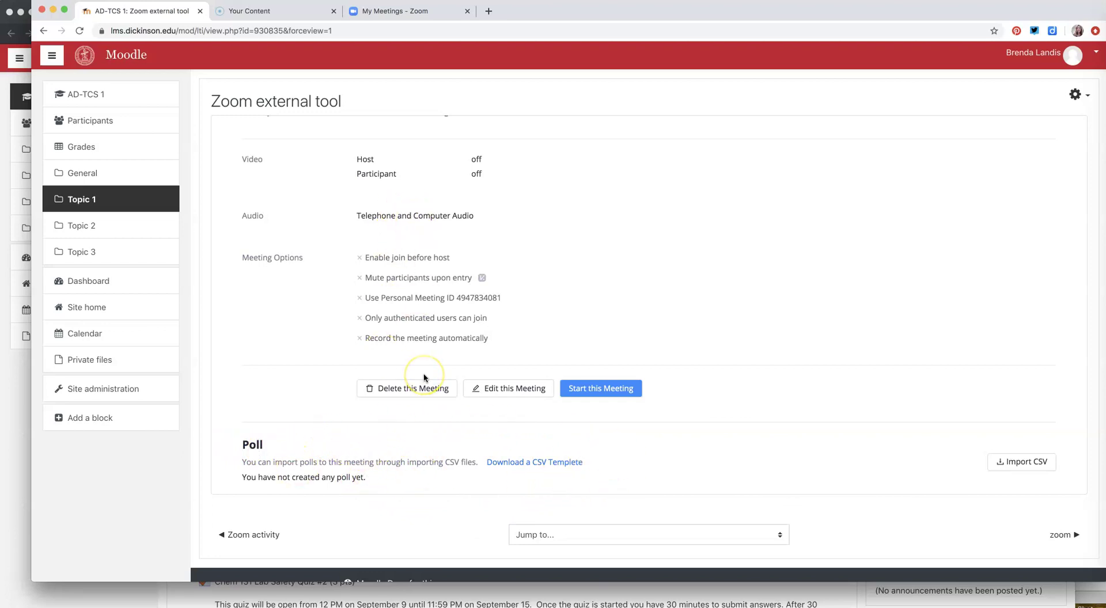
{"action": "scroll", "coordinate": [424, 369], "scroll_direction": "up", "scroll_amount": 5}
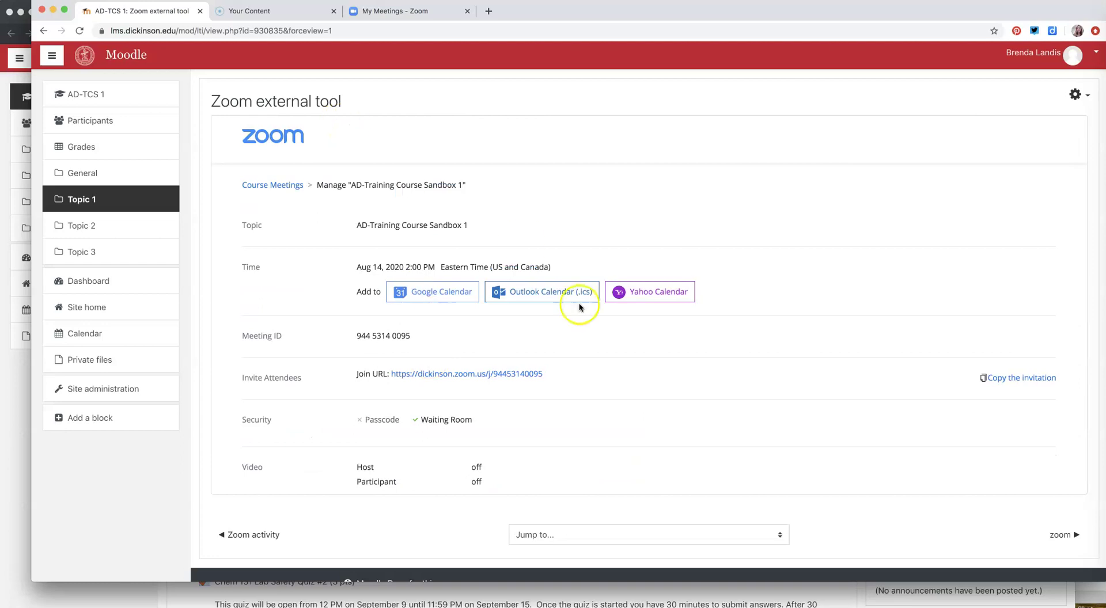
{"action": "scroll", "coordinate": [580, 307], "scroll_direction": "down", "scroll_amount": 5}
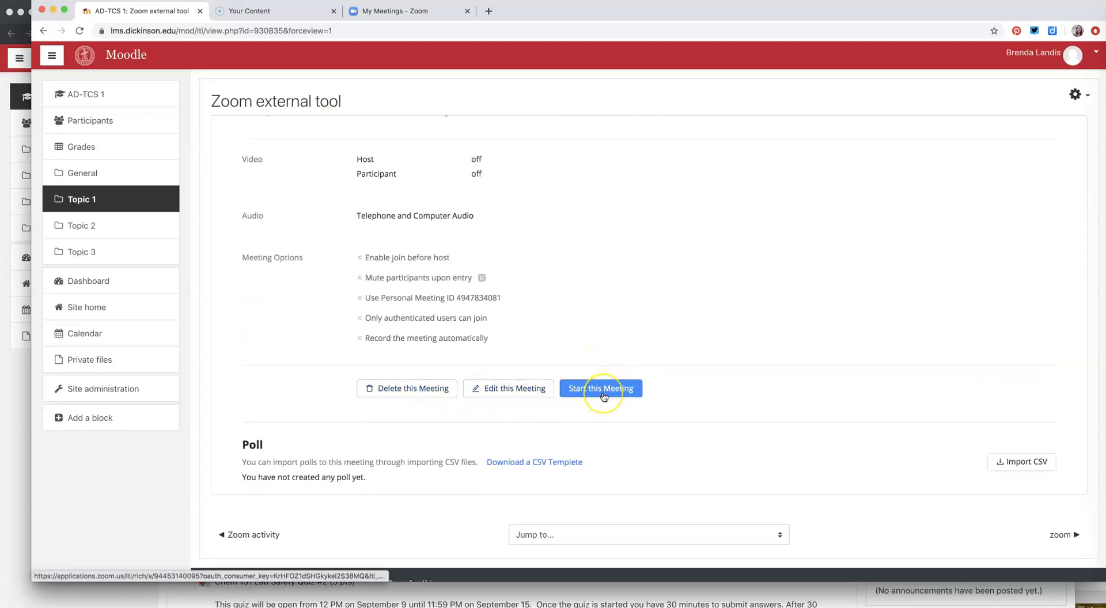
{"action": "scroll", "coordinate": [604, 397], "scroll_direction": "down", "scroll_amount": 3}
{"action": "scroll", "coordinate": [603, 397], "scroll_direction": "up", "scroll_amount": 10}
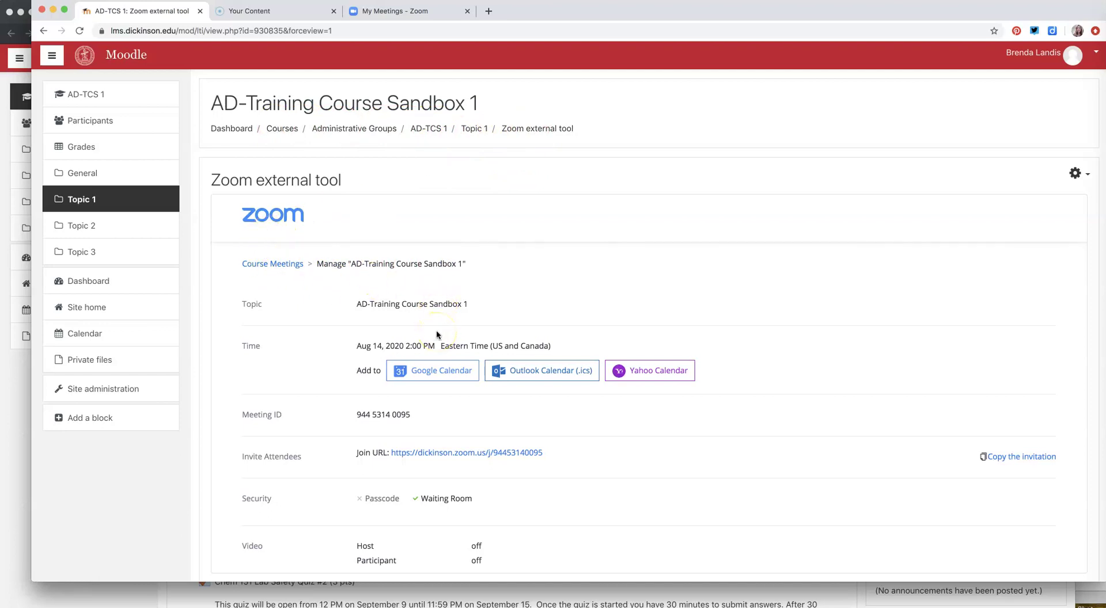
{"action": "left_click", "coordinate": [272, 265]}
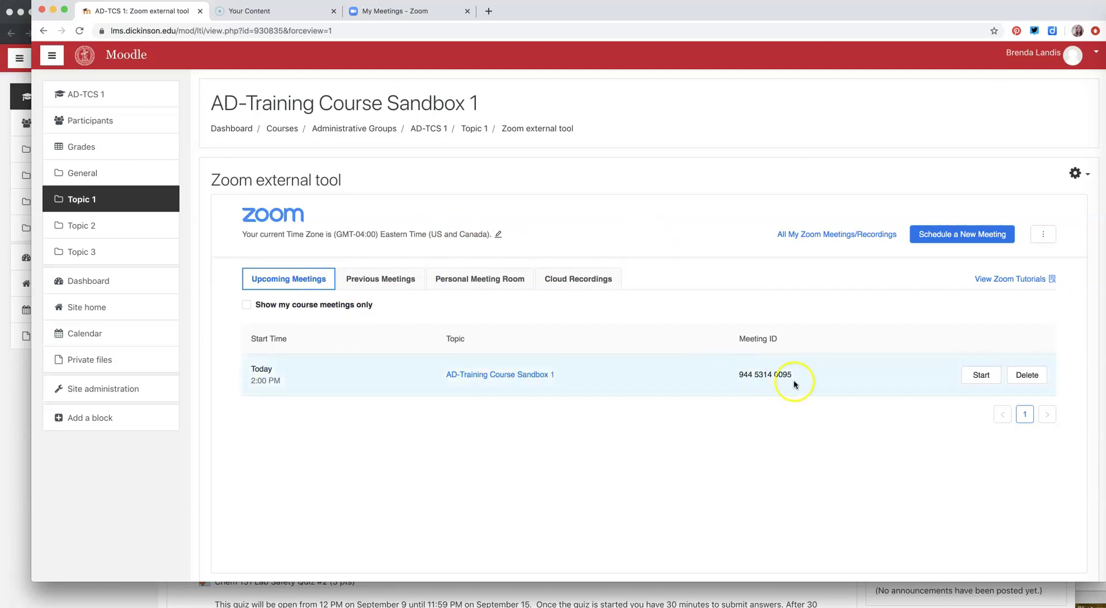
Open the AD-Training Course Sandbox 1 meeting, view its invitation text, and return to the list of course meetings
{"action": "left_click", "coordinate": [494, 377]}
{"action": "scroll", "coordinate": [495, 379], "scroll_direction": "down", "scroll_amount": 5}
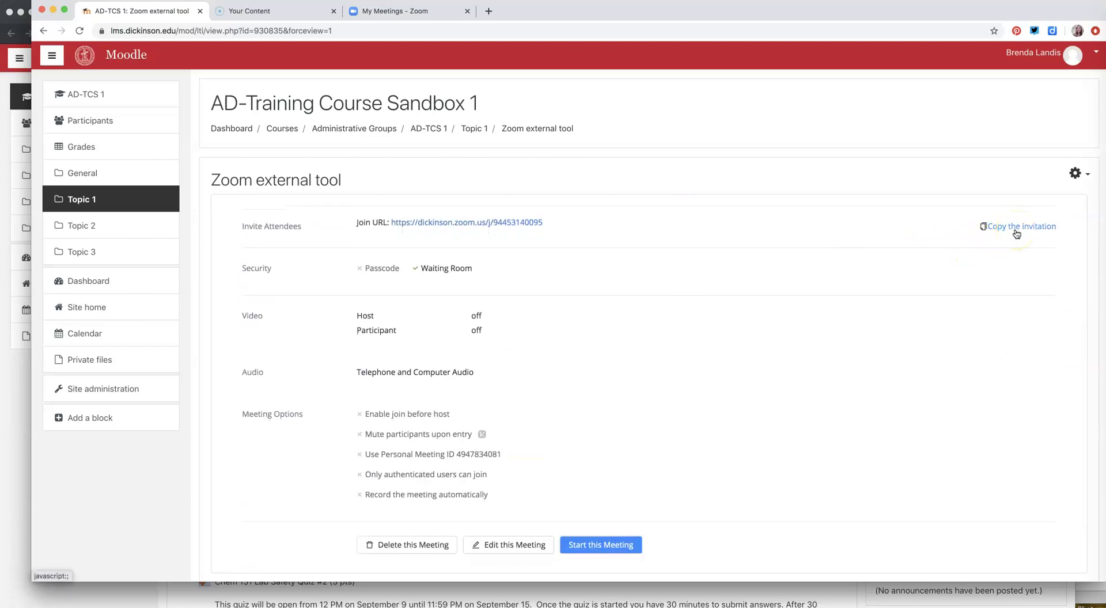
{"action": "left_click", "coordinate": [1016, 228]}
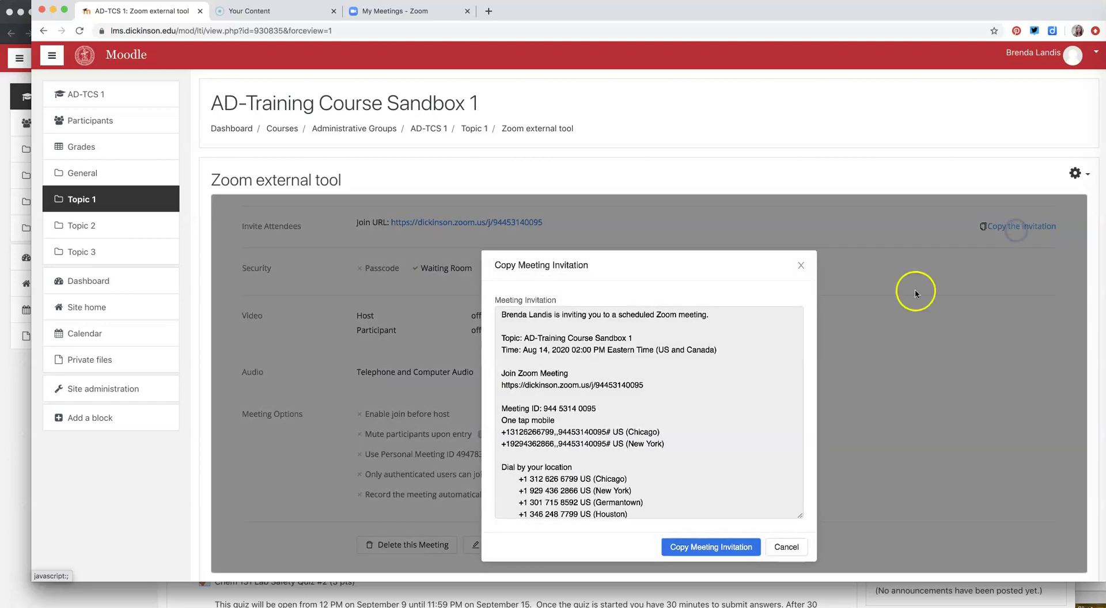
{"action": "scroll", "coordinate": [572, 427], "scroll_direction": "down", "scroll_amount": 1}
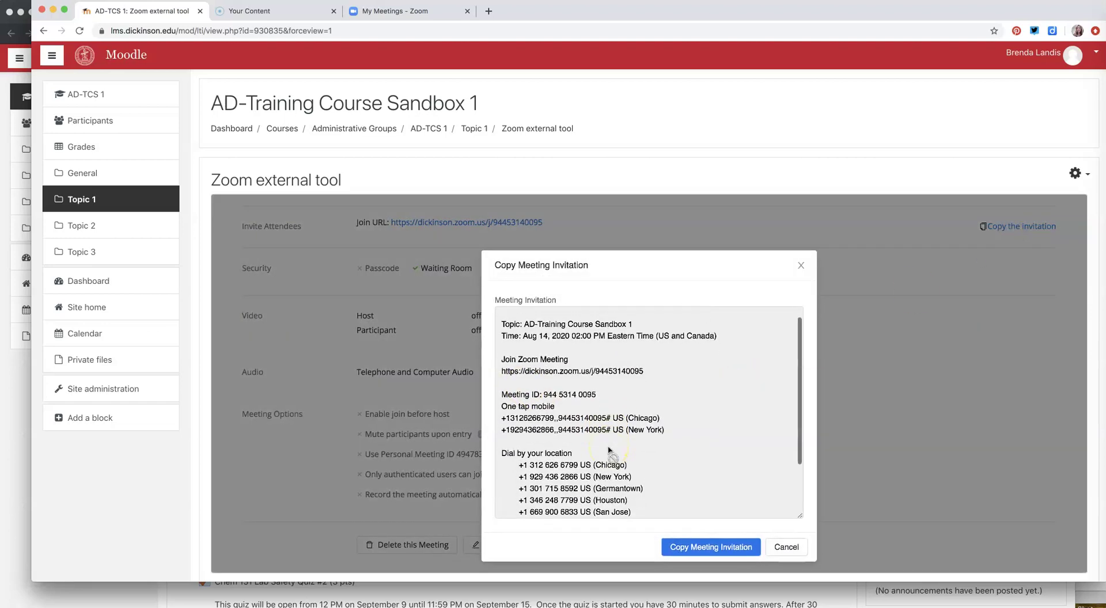
{"action": "left_click", "coordinate": [785, 547]}
{"action": "scroll", "coordinate": [680, 486], "scroll_direction": "up", "scroll_amount": 5}
{"action": "left_click", "coordinate": [292, 264]}
View the previous meetings and cloud recordings, and select the join URL of the personal meeting room
{"action": "left_click", "coordinate": [390, 280]}
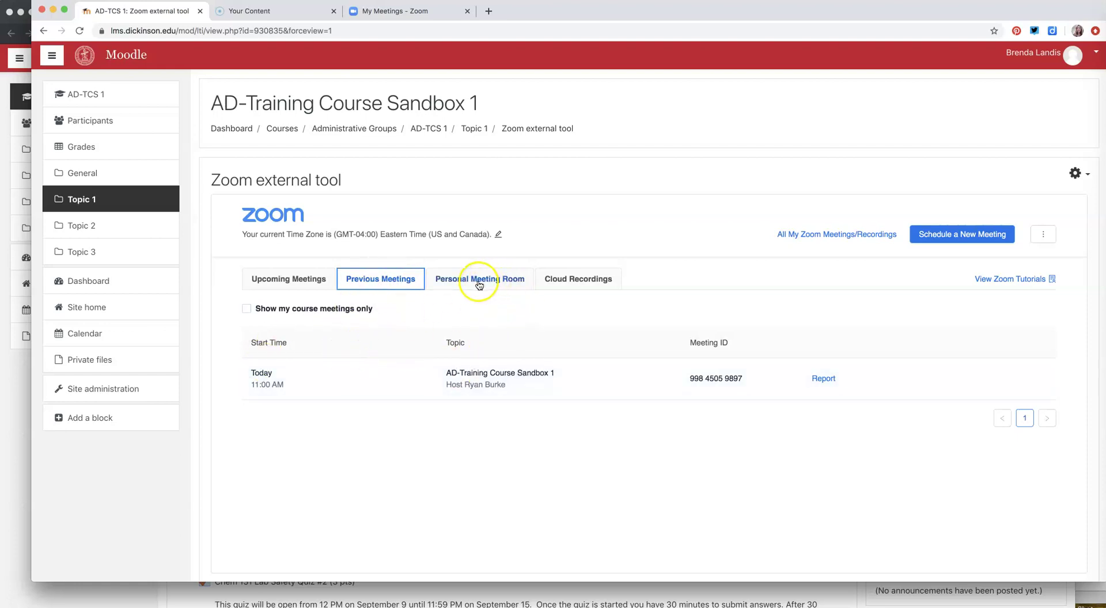
{"action": "left_click", "coordinate": [577, 282]}
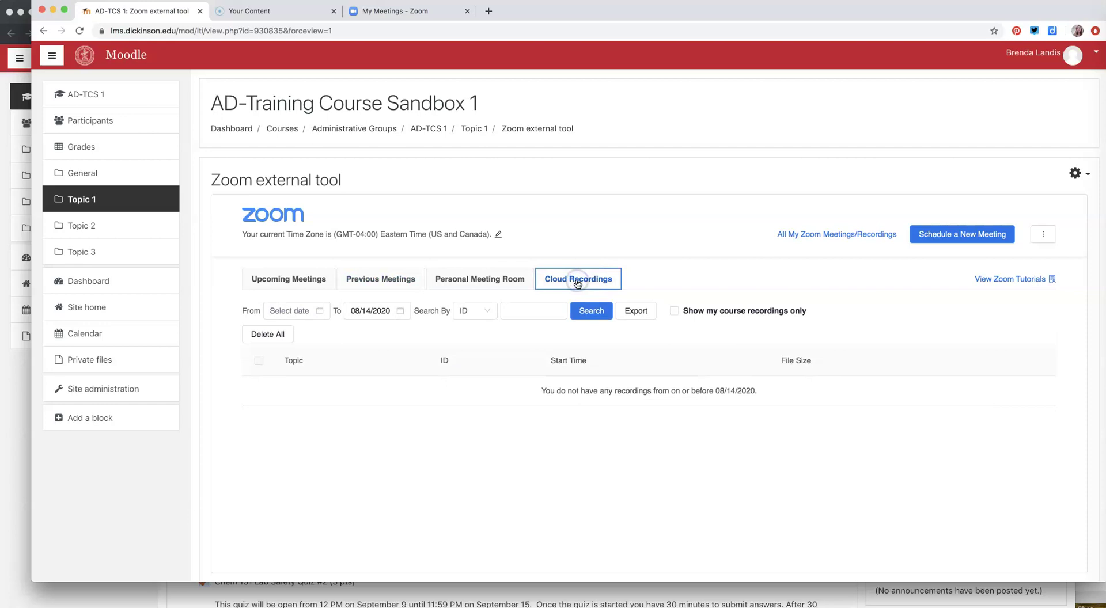
{"action": "left_click", "coordinate": [462, 281]}
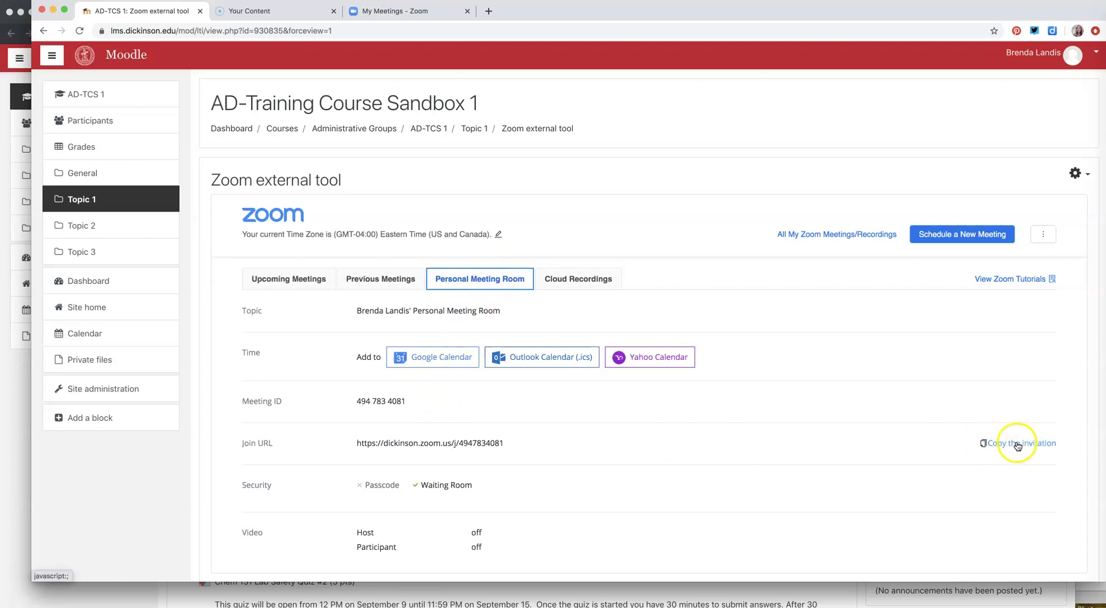
{"action": "left_click_drag", "start_coordinate": [493, 440], "coordinate": [412, 444]}
{"action": "left_click", "coordinate": [509, 449]}
{"action": "triple_click", "coordinate": [499, 441]}
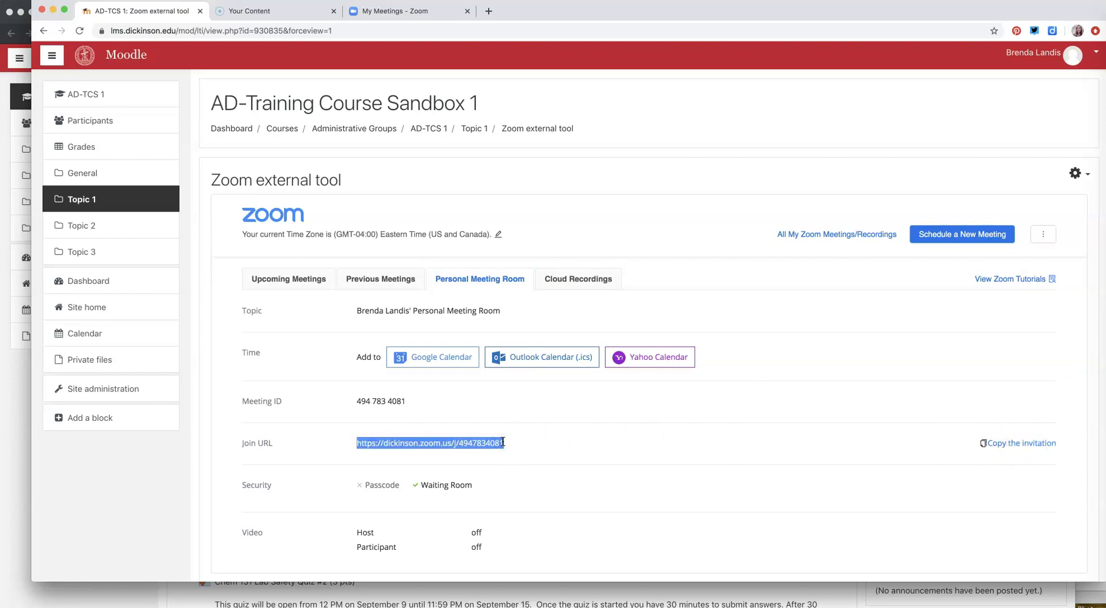
Return to the course page and view the URL resource's description among the General section's addable items, closing the chooser without adding it
{"action": "left_click", "coordinate": [442, 131]}
{"action": "left_click", "coordinate": [793, 390]}
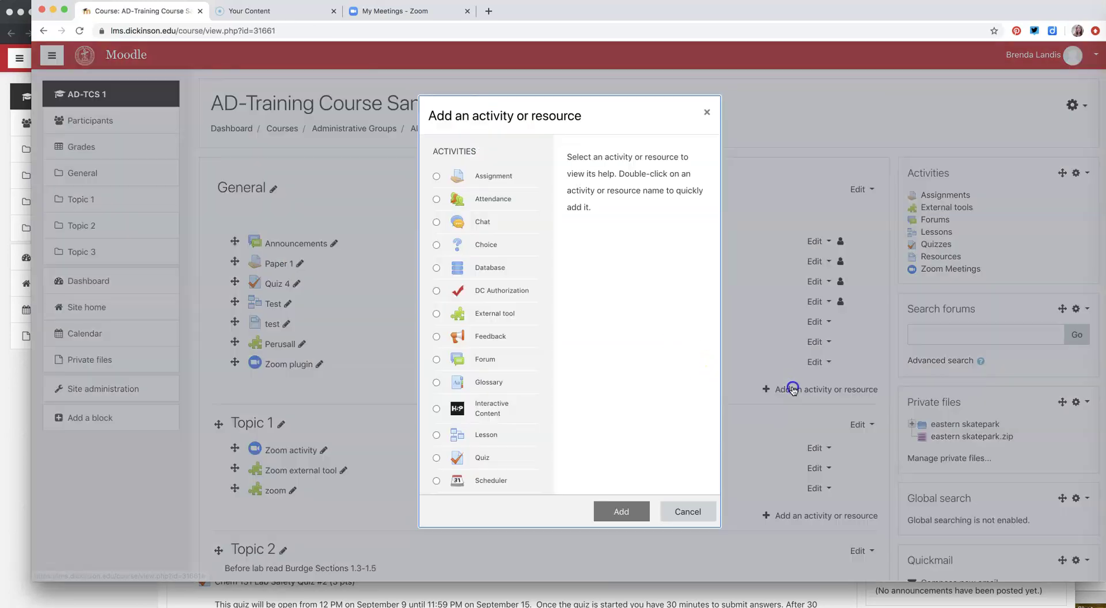
{"action": "scroll", "coordinate": [516, 411], "scroll_direction": "down", "scroll_amount": 8}
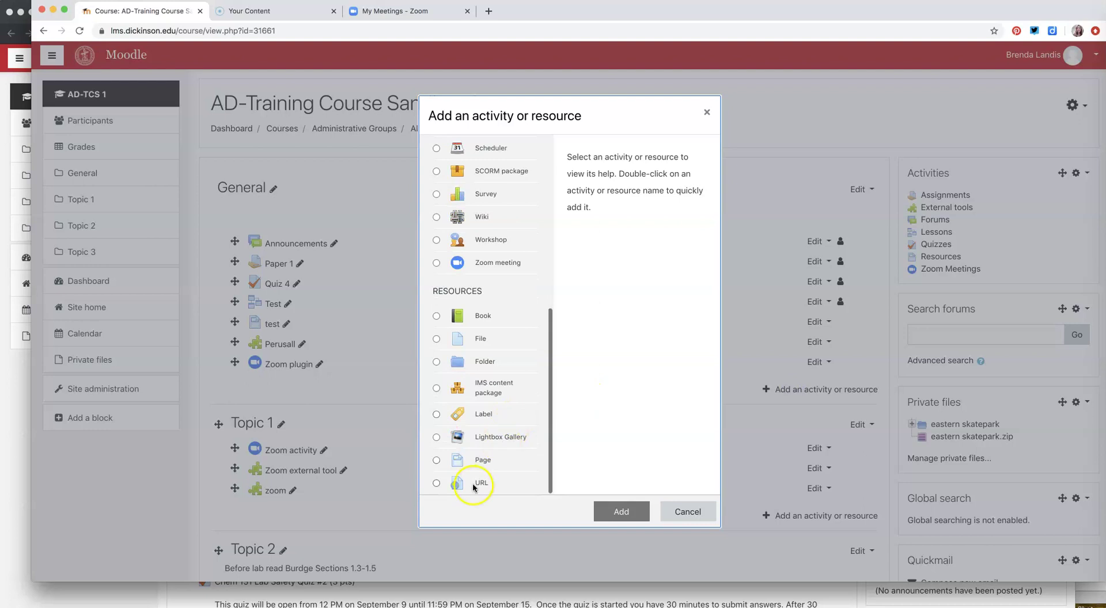
{"action": "left_click", "coordinate": [473, 482]}
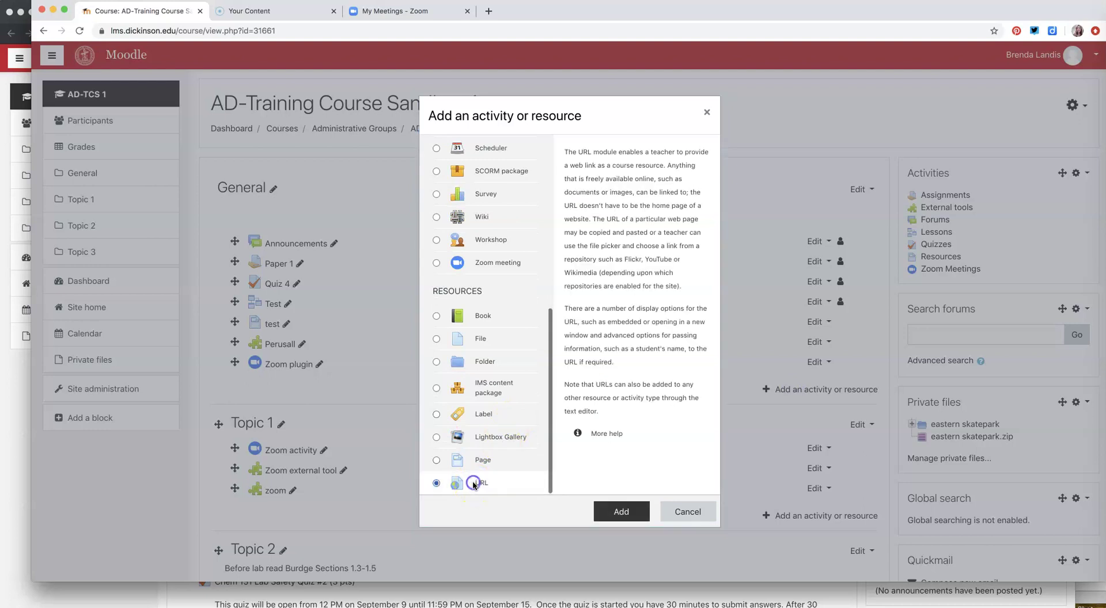
{"action": "left_click", "coordinate": [687, 518]}
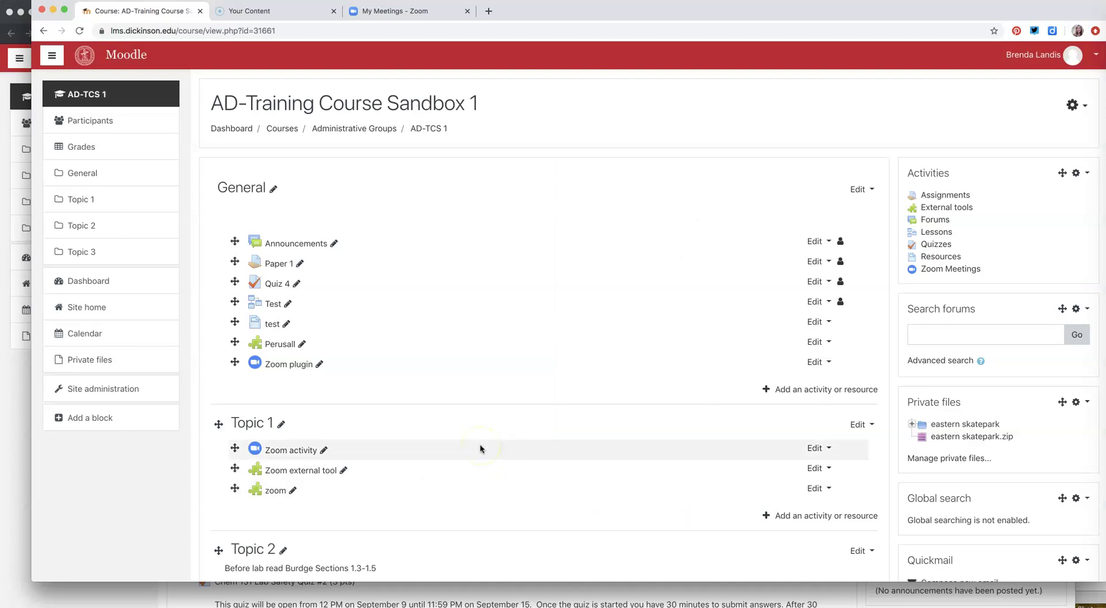
Switch to the student's incognito browser window, view the Zoom activity in Topic 1, and return to the course page
{"action": "left_click", "coordinate": [9, 403]}
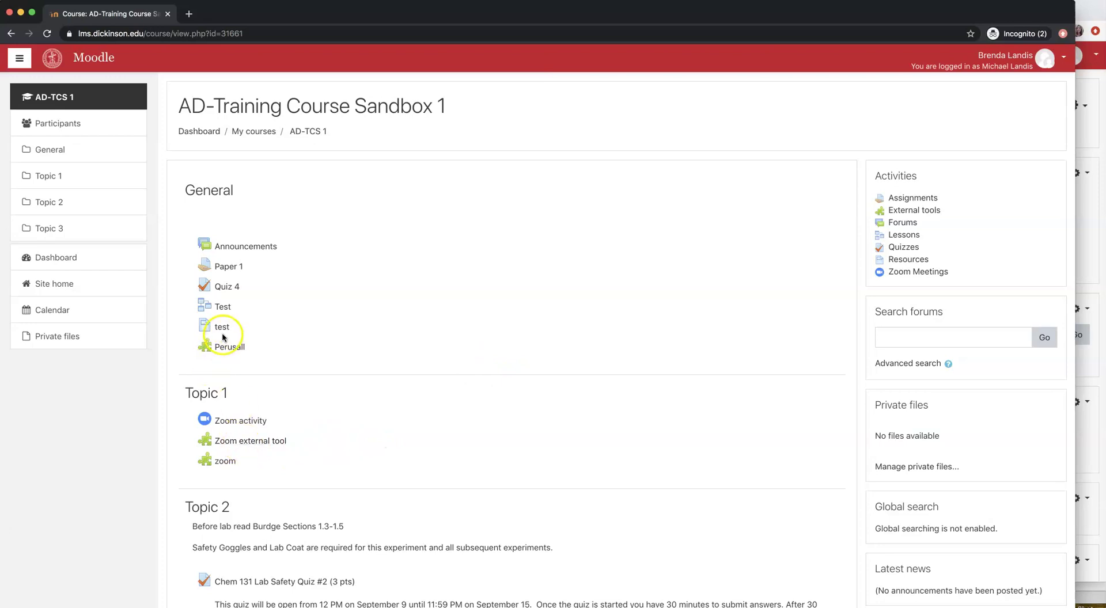
{"action": "left_click", "coordinate": [237, 423]}
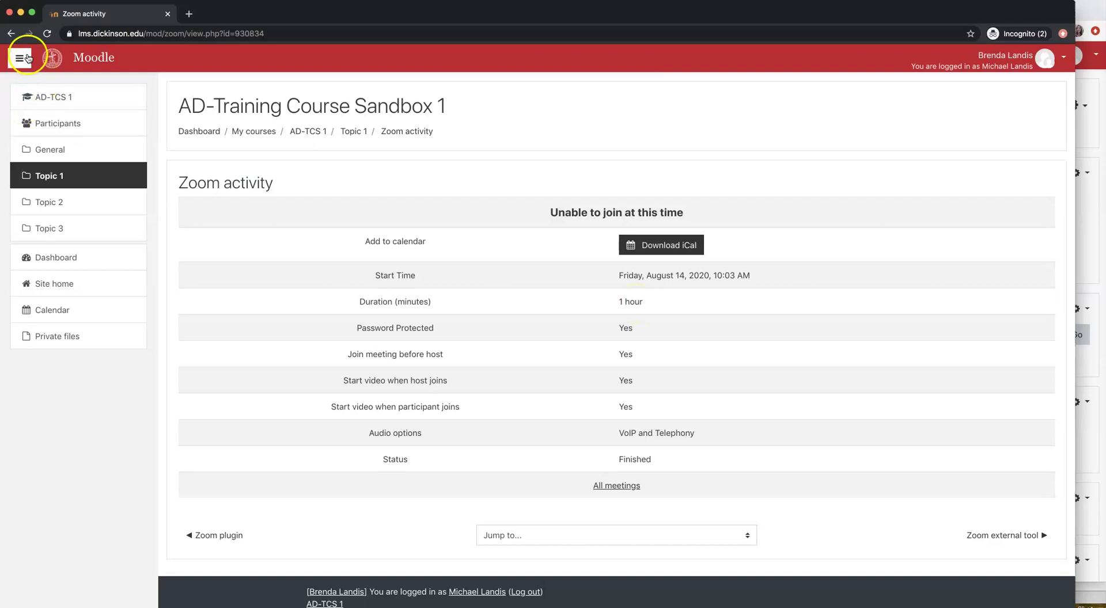
{"action": "left_click", "coordinate": [14, 35]}
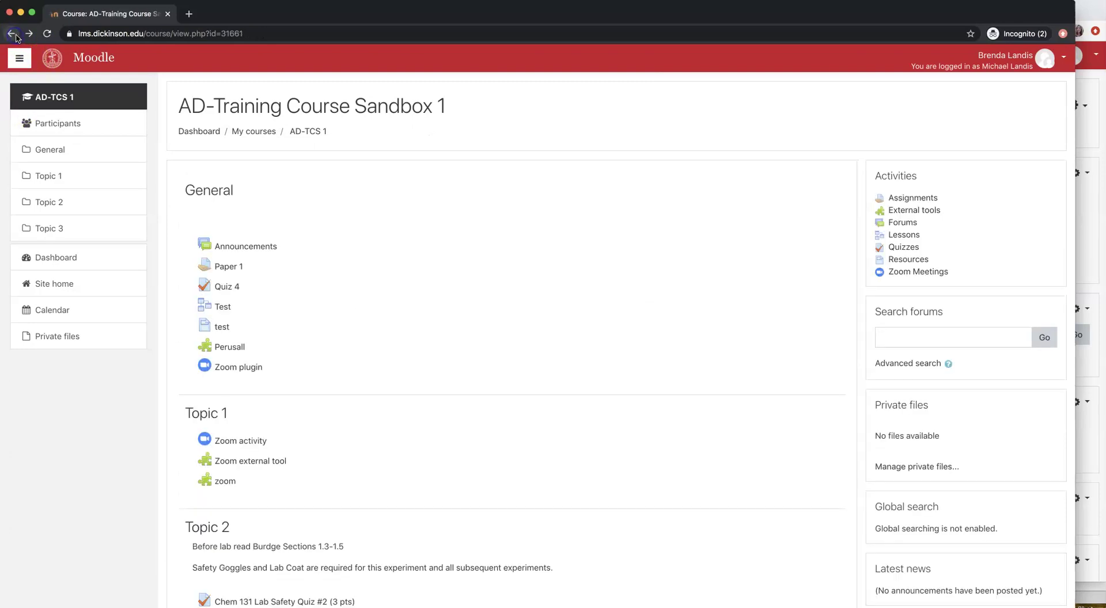
Open the Zoom external tool as the student and view its upcoming meetings, previous meetings and cloud recordings
{"action": "left_click", "coordinate": [230, 466]}
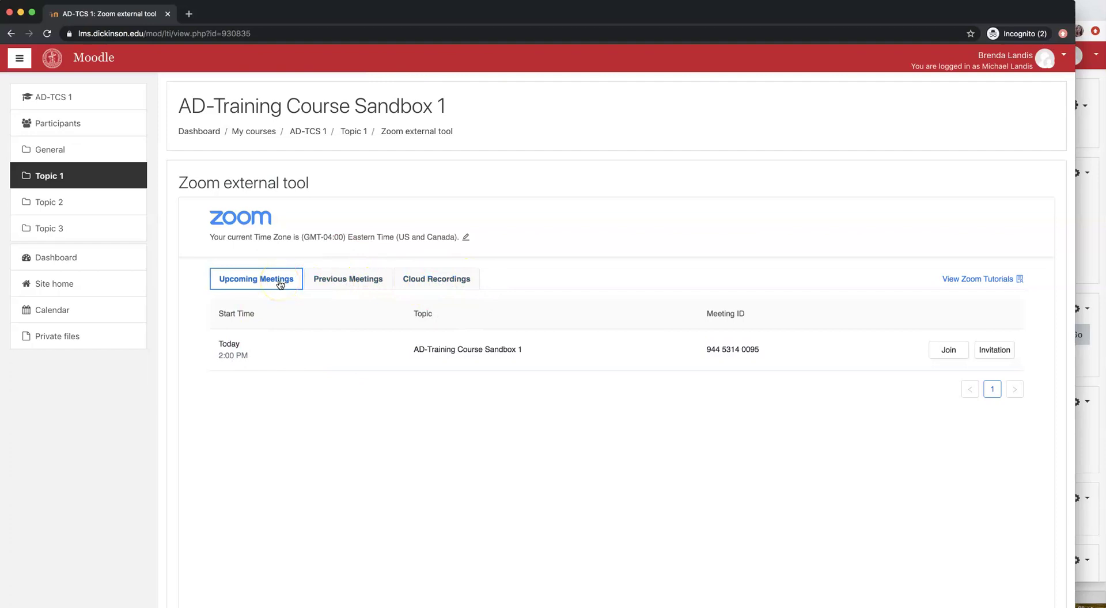
{"action": "left_click", "coordinate": [955, 349]}
{"action": "left_click", "coordinate": [345, 278]}
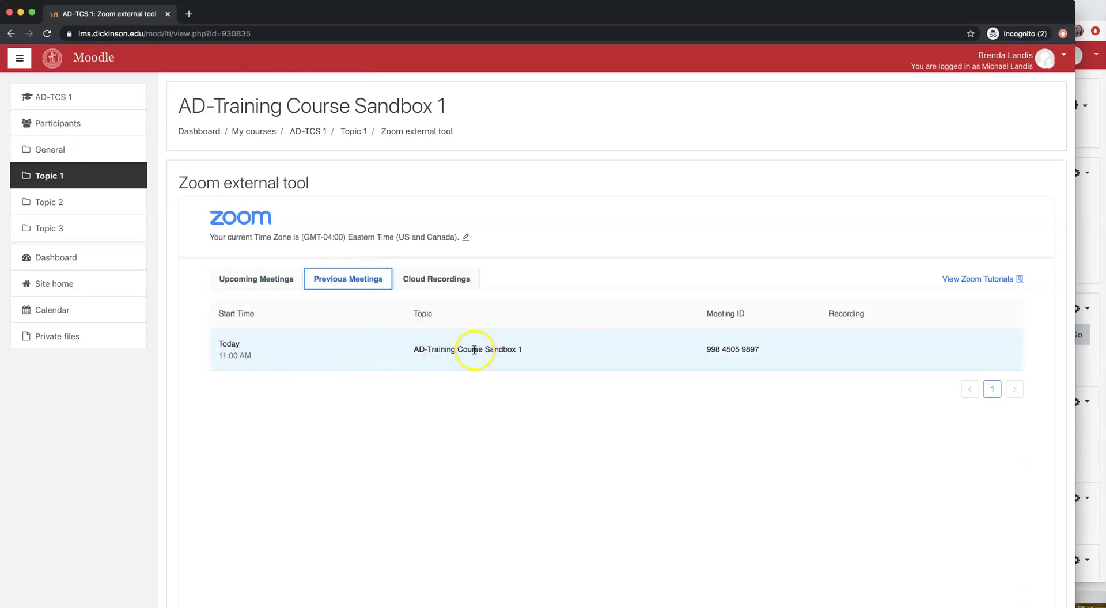
{"action": "left_click", "coordinate": [444, 279]}
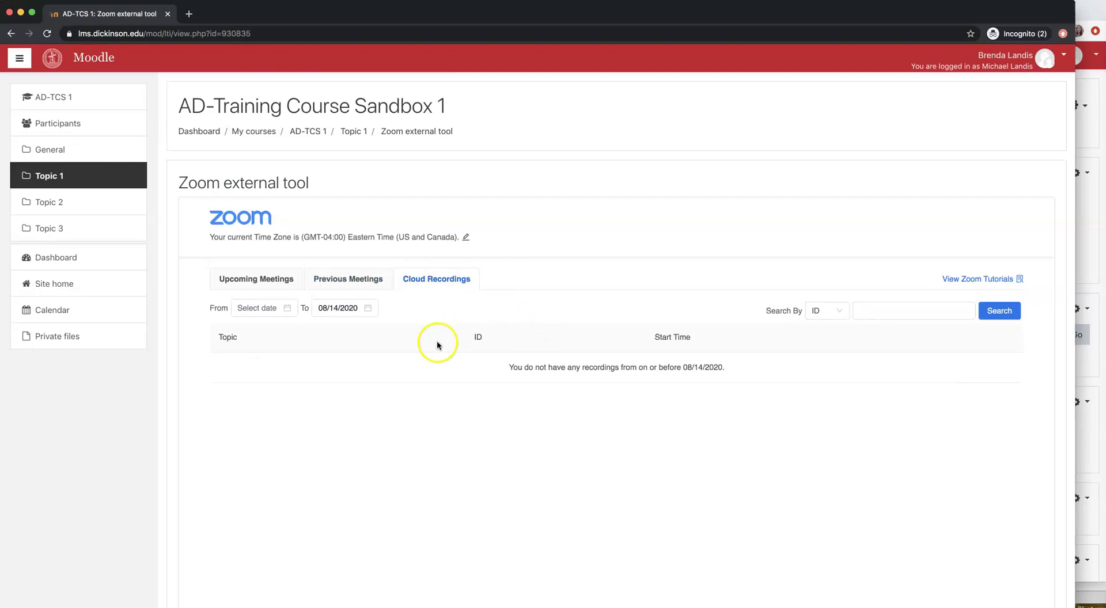
{"action": "left_click", "coordinate": [351, 277]}
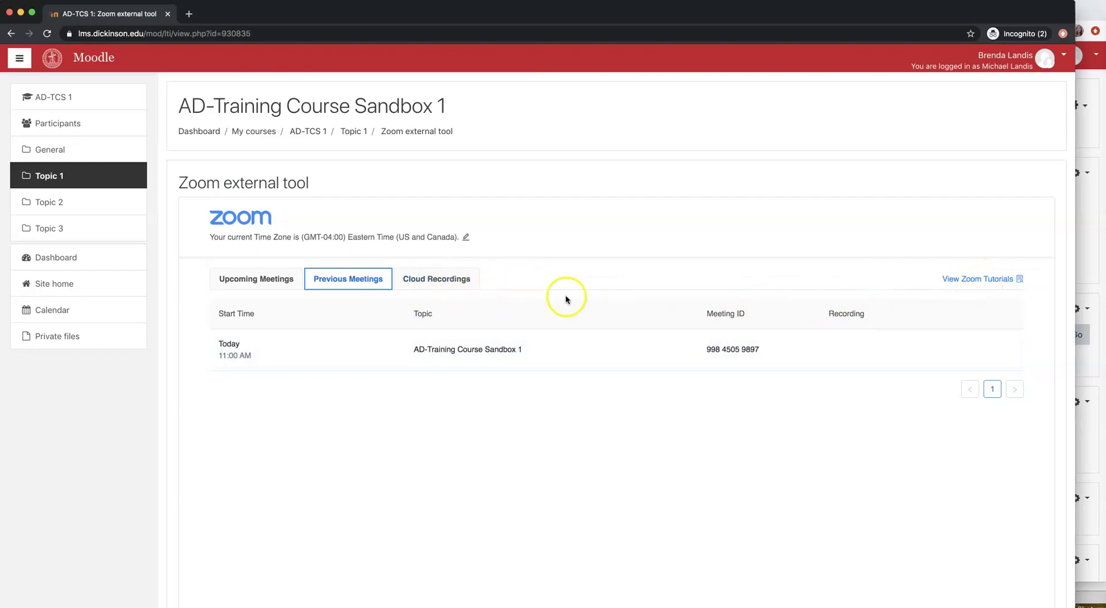
View the invitation of the student's upcoming 2:00 PM meeting, close it, and go to the Moodle dashboard
{"action": "left_click", "coordinate": [253, 285]}
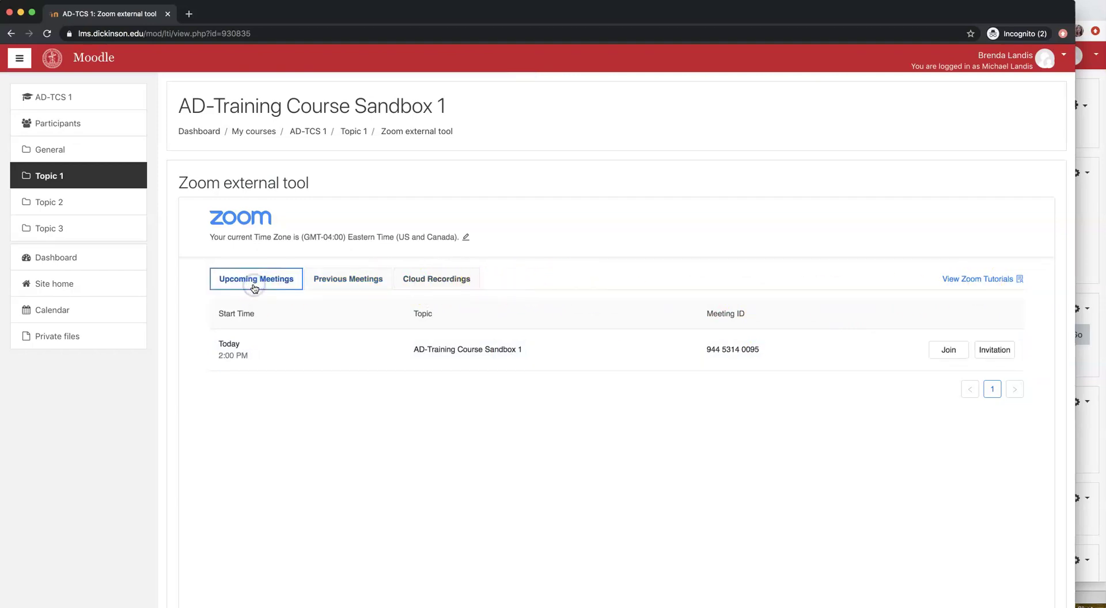
{"action": "left_click", "coordinate": [993, 354]}
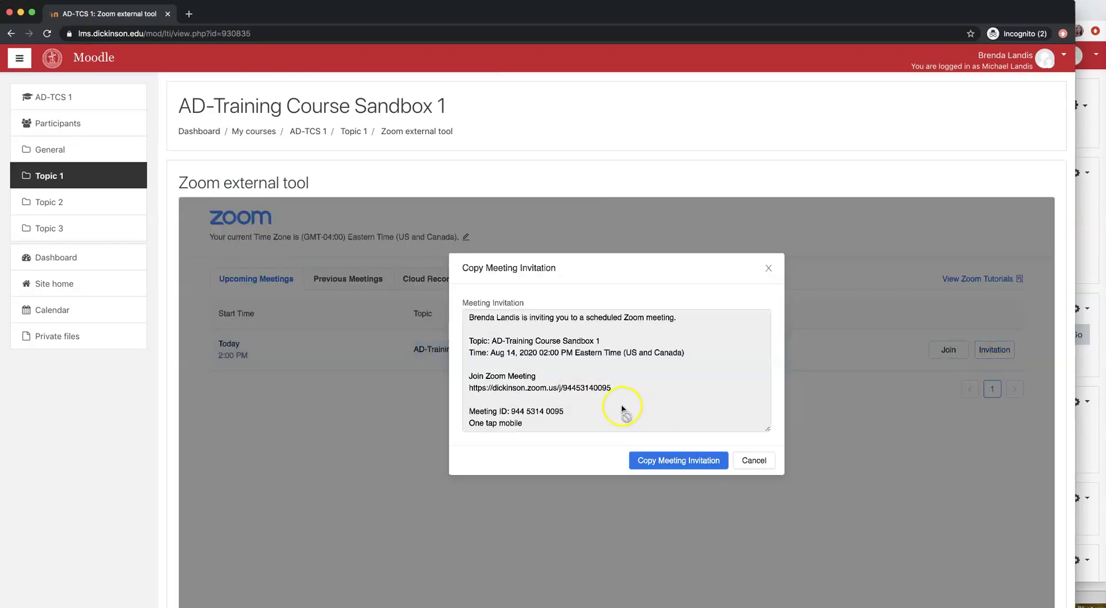
{"action": "scroll", "coordinate": [599, 406], "scroll_direction": "down", "scroll_amount": 5}
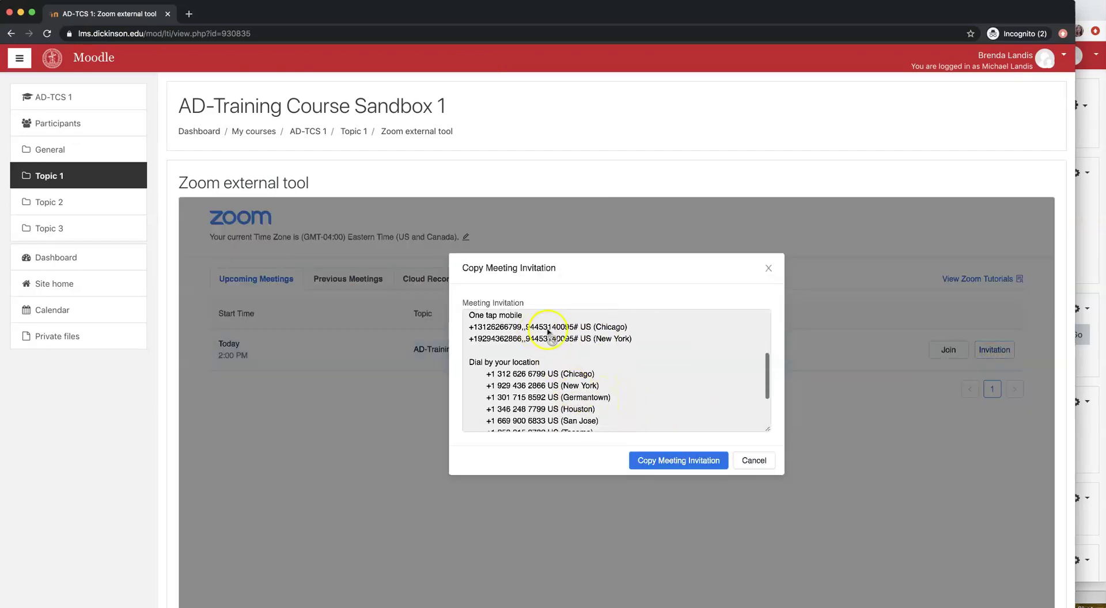
{"action": "left_click", "coordinate": [765, 464]}
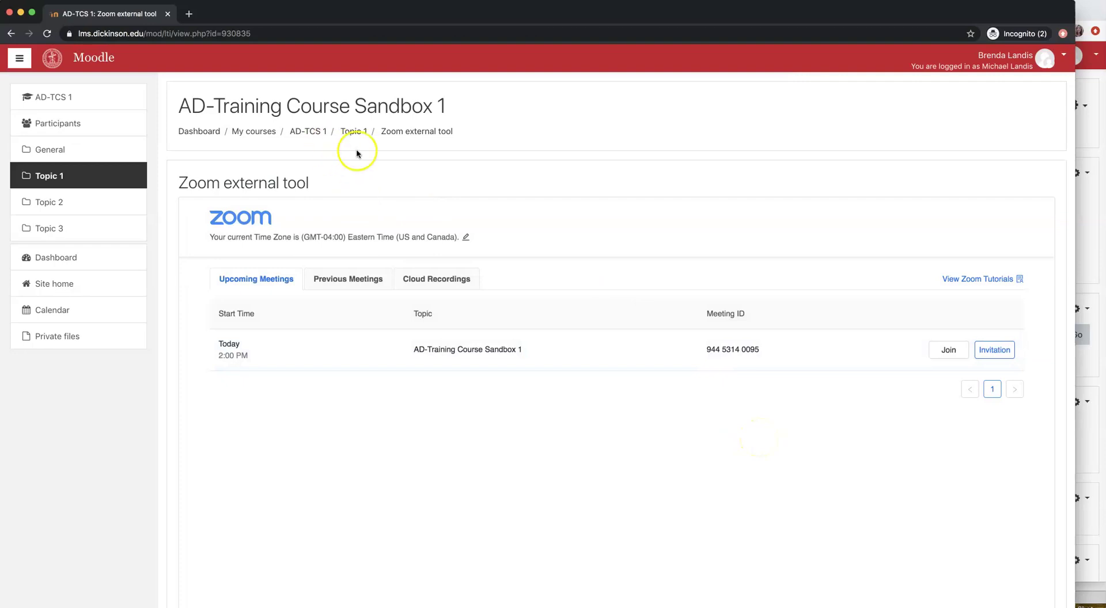
{"action": "left_click", "coordinate": [83, 64]}
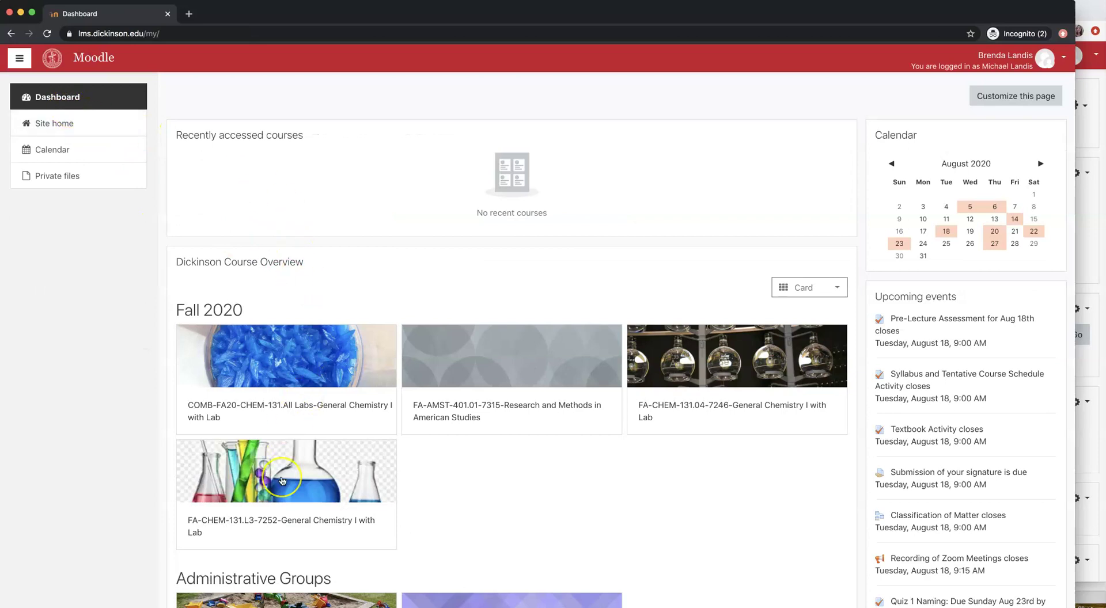
Open the AD-Training Course Sandbox 2 course from the dashboard and turn editing on
{"action": "scroll", "coordinate": [282, 481], "scroll_direction": "down", "scroll_amount": 6}
{"action": "left_click", "coordinate": [501, 317]}
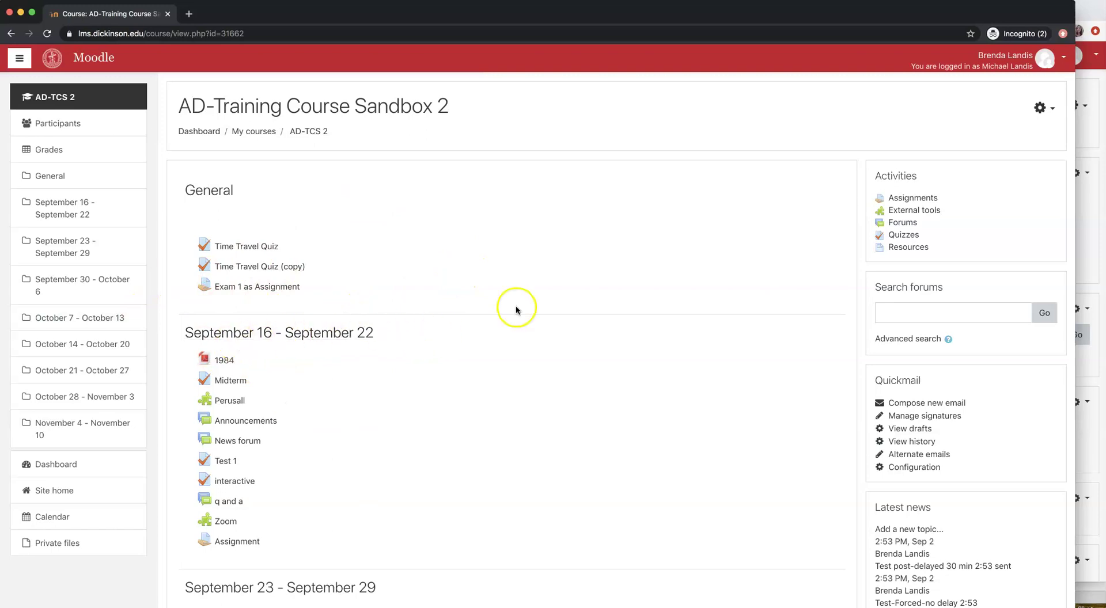
{"action": "left_click", "coordinate": [1041, 107]}
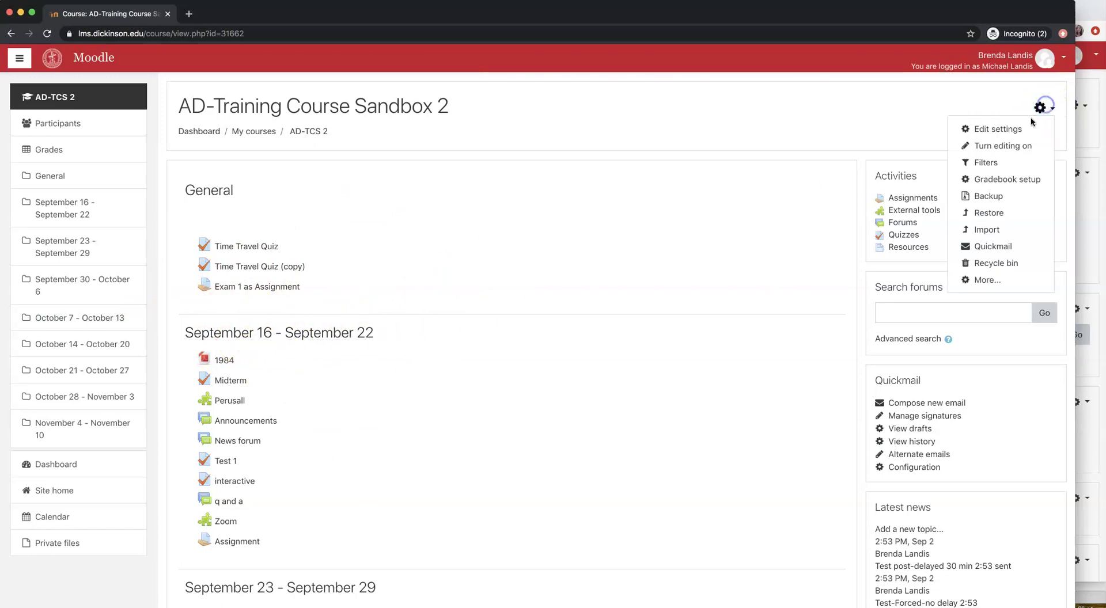
{"action": "left_click", "coordinate": [1018, 144]}
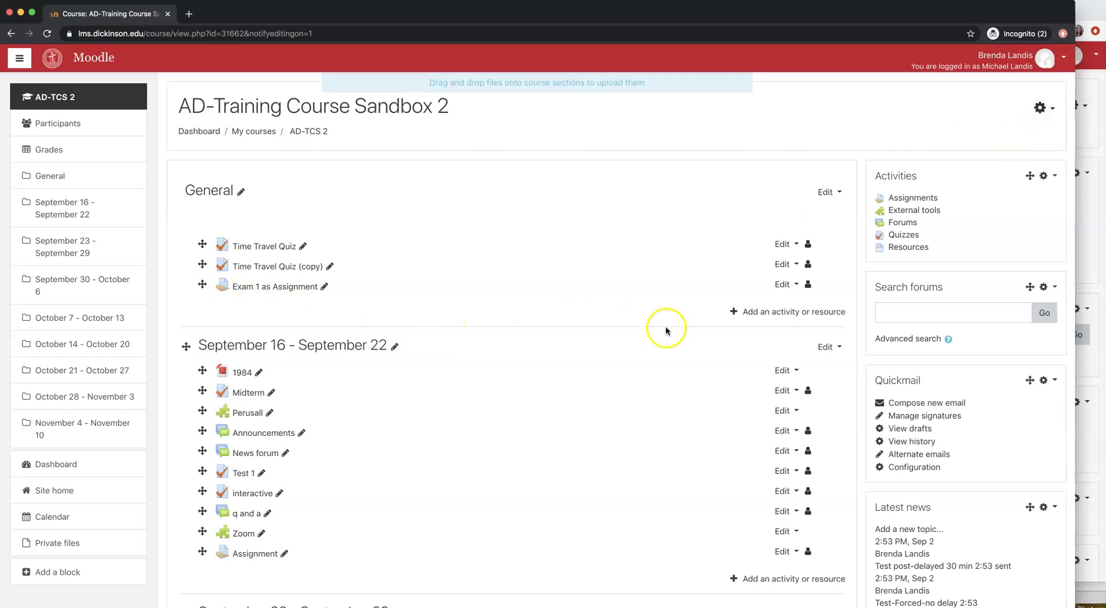
Try to add a Zoom meeting activity to the General section, and go back to the course page
{"action": "left_click", "coordinate": [789, 312]}
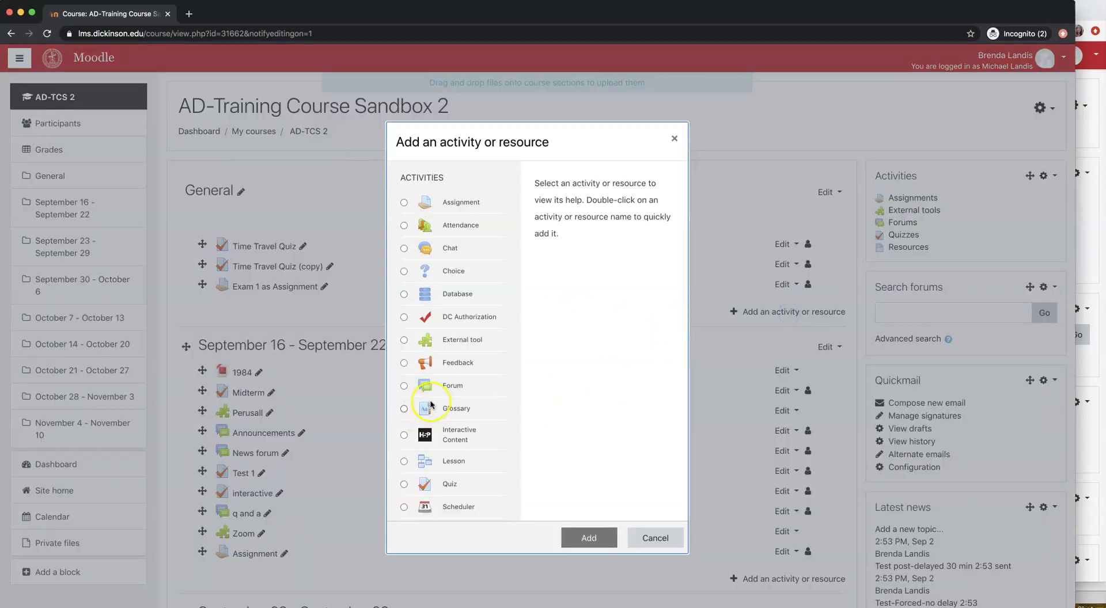
{"action": "scroll", "coordinate": [447, 396], "scroll_direction": "down", "scroll_amount": 3}
{"action": "scroll", "coordinate": [447, 396], "scroll_direction": "down", "scroll_amount": 1}
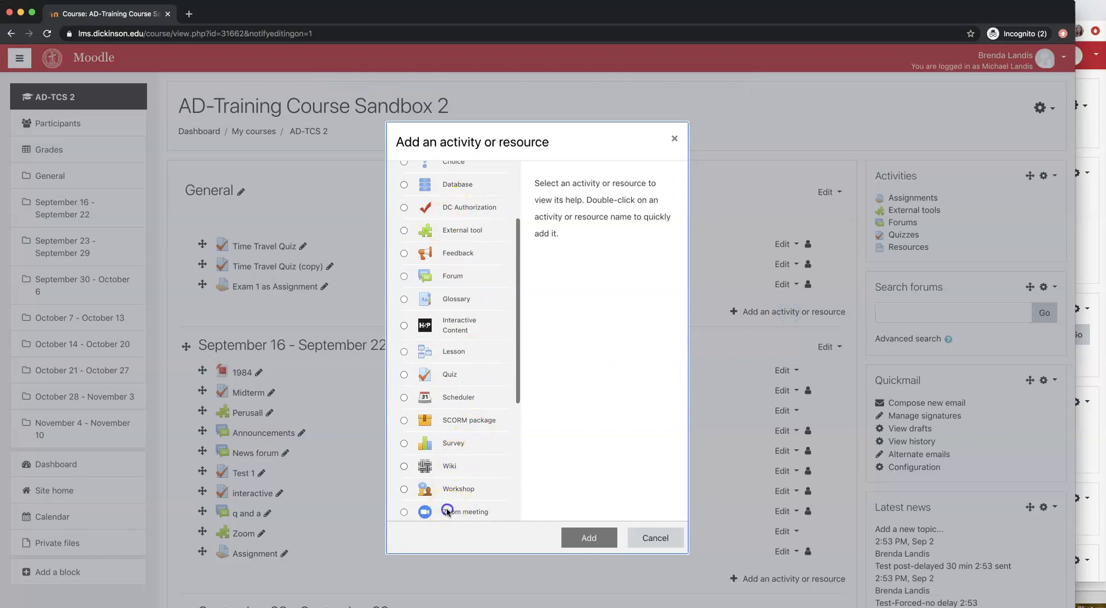
{"action": "left_click", "coordinate": [447, 511]}
{"action": "left_click", "coordinate": [570, 537]}
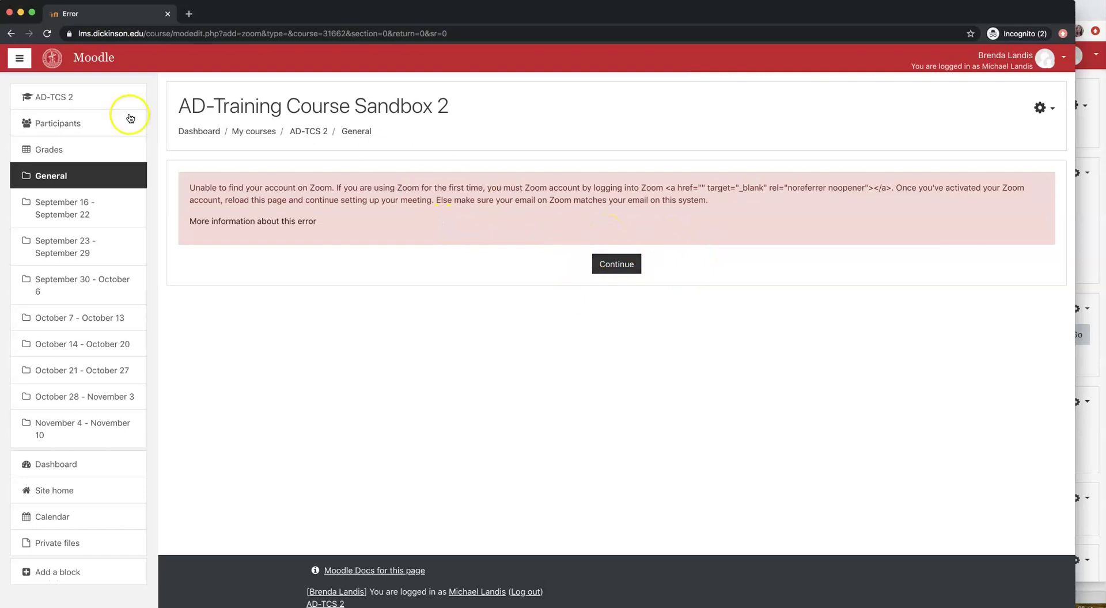
{"action": "left_click", "coordinate": [12, 34]}
Add an external tool named "test" to the General section using the preconfigured tool Zoom Pro, saving and displaying it
{"action": "left_click", "coordinate": [747, 312]}
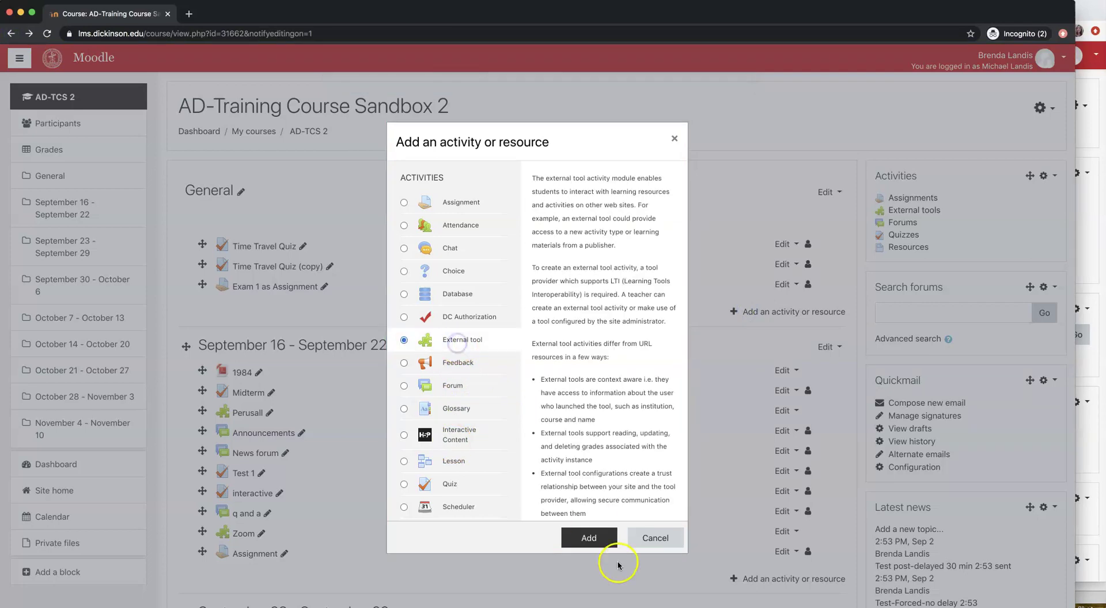
{"action": "left_click", "coordinate": [599, 539]}
{"action": "left_click", "coordinate": [472, 252]}
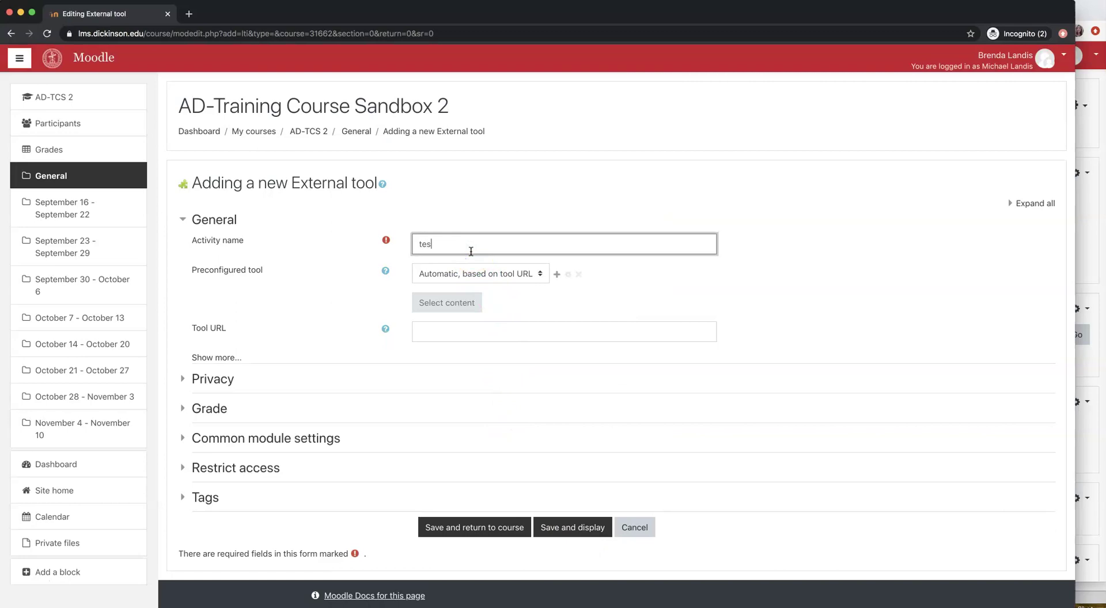
{"action": "type", "text": "test"}
{"action": "left_click", "coordinate": [450, 273]}
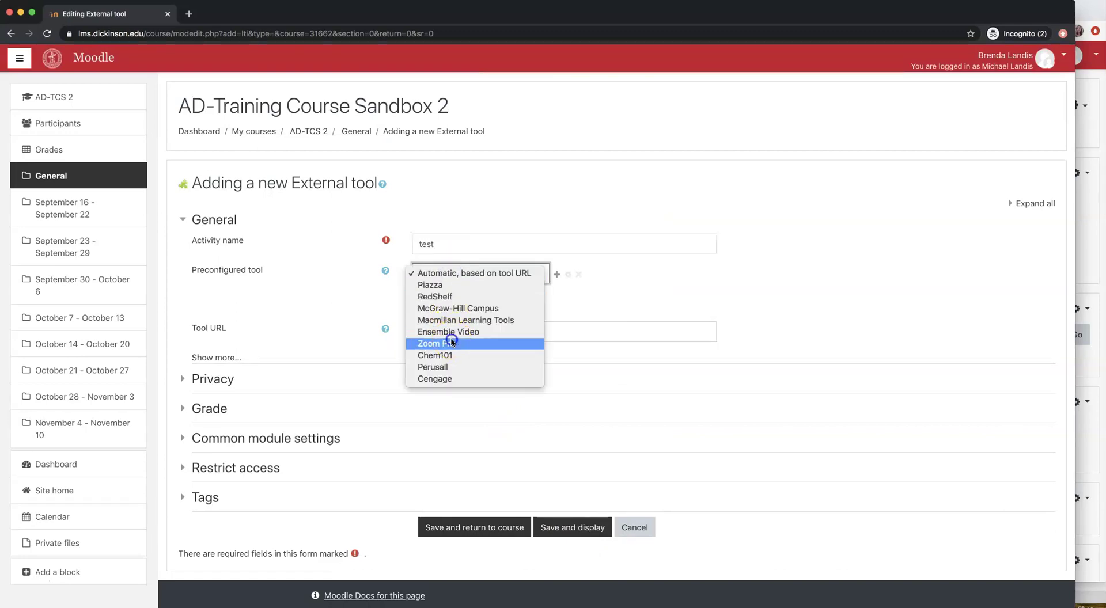
{"action": "left_click", "coordinate": [452, 341]}
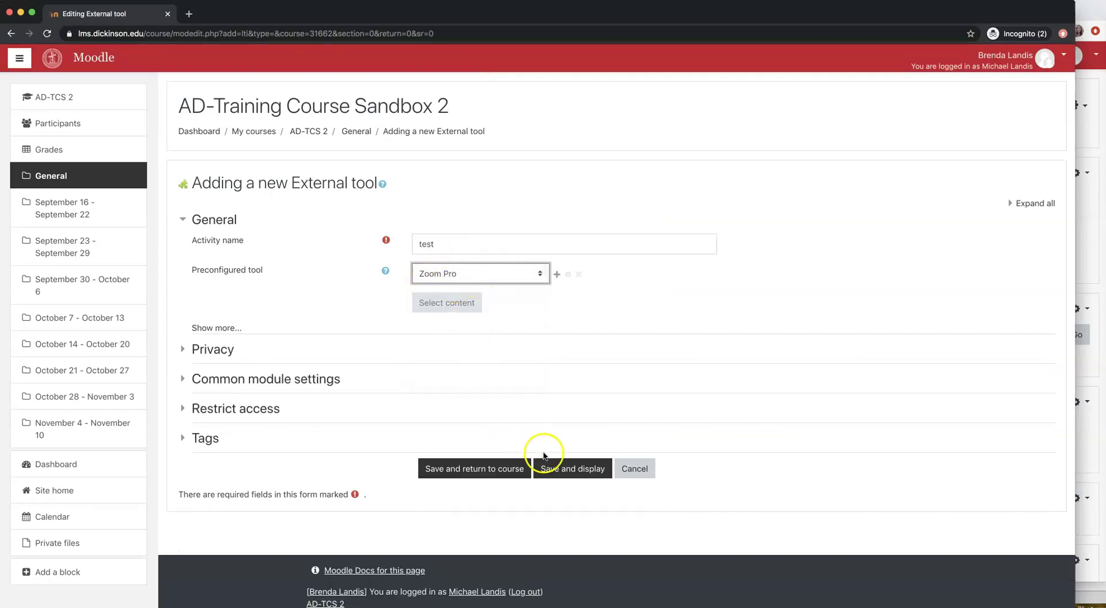
{"action": "left_click", "coordinate": [571, 470]}
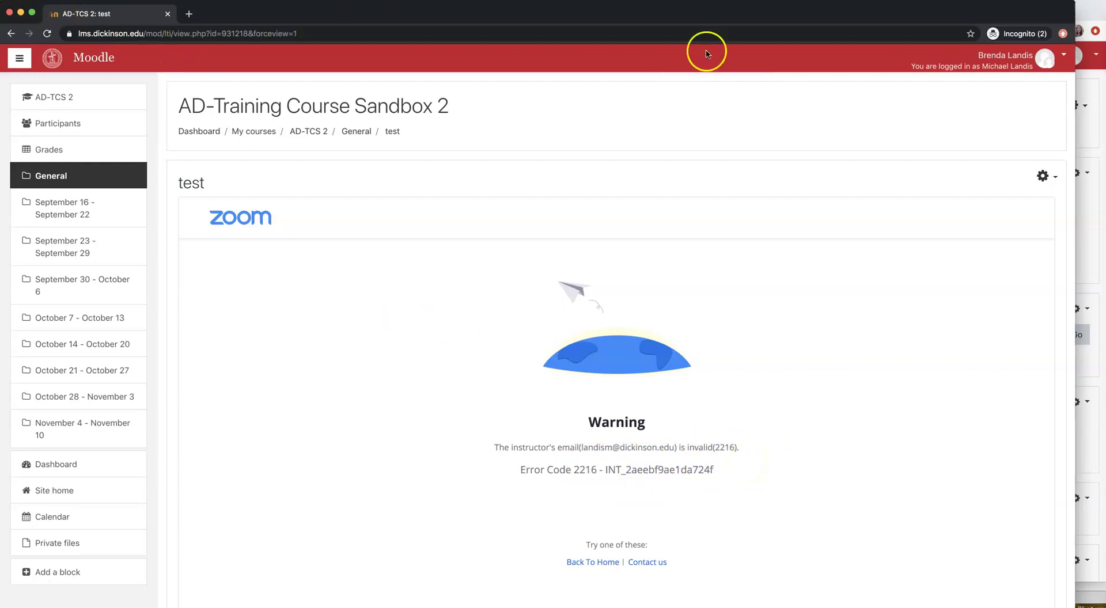
Switch to the instructor's browser window and reload the upcoming meetings list on the Zoom website
{"action": "left_click", "coordinate": [1079, 16]}
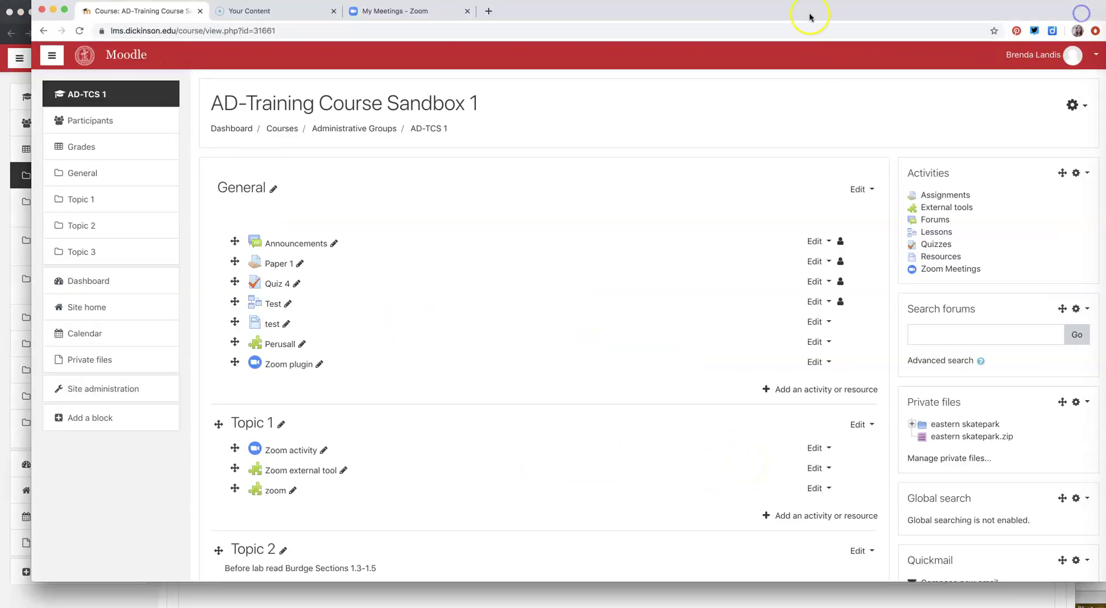
{"action": "left_click", "coordinate": [365, 13]}
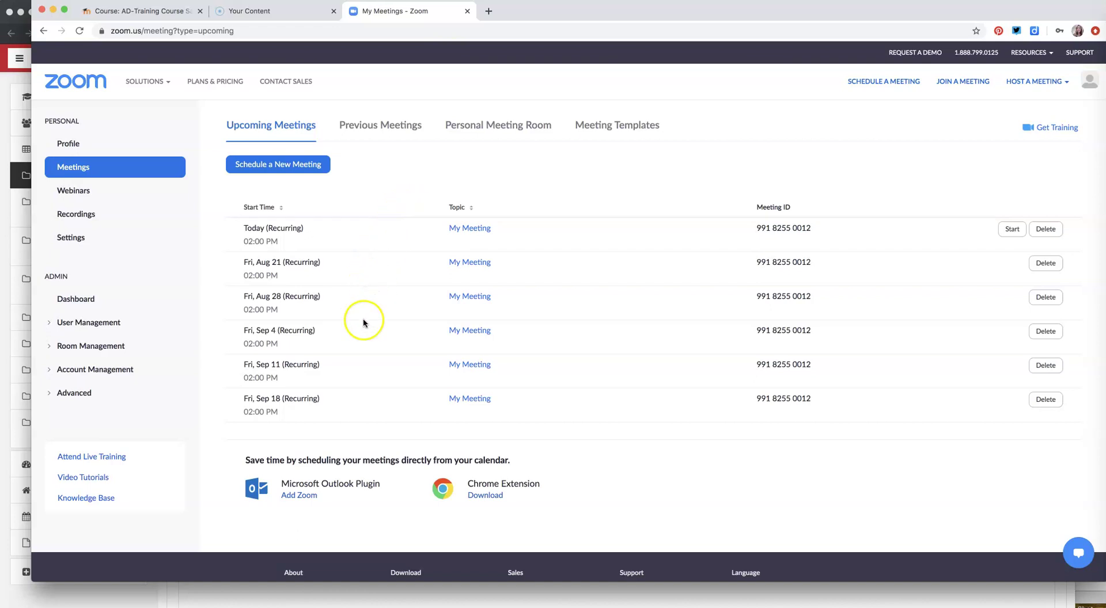
{"action": "left_click", "coordinate": [80, 31]}
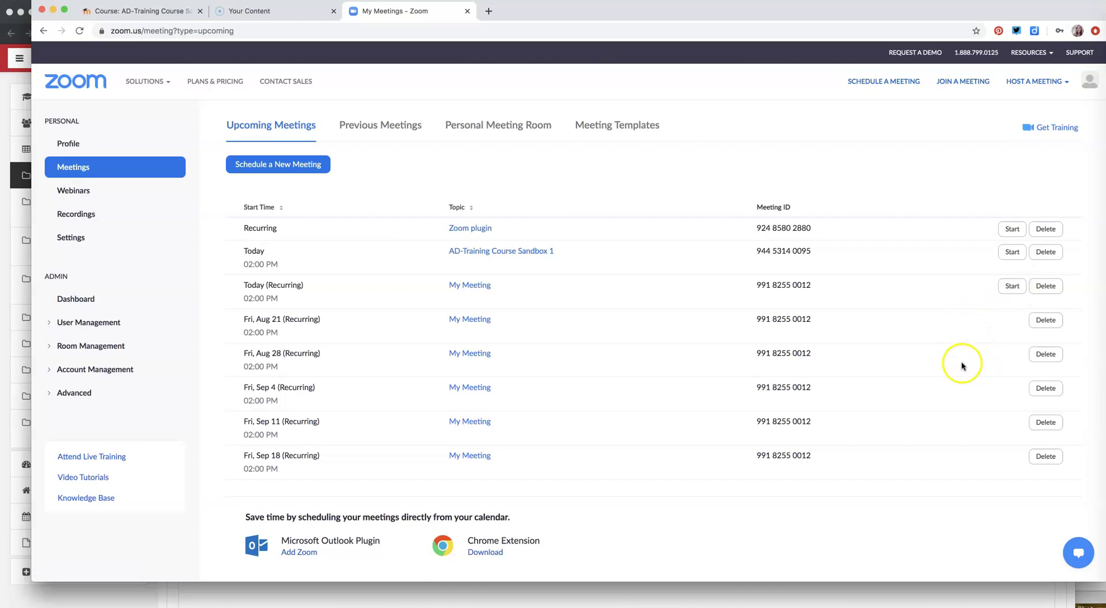
View the Zoom account's previous meetings, personal meeting room and meeting templates, and return to the upcoming meetings
{"action": "left_click", "coordinate": [398, 126]}
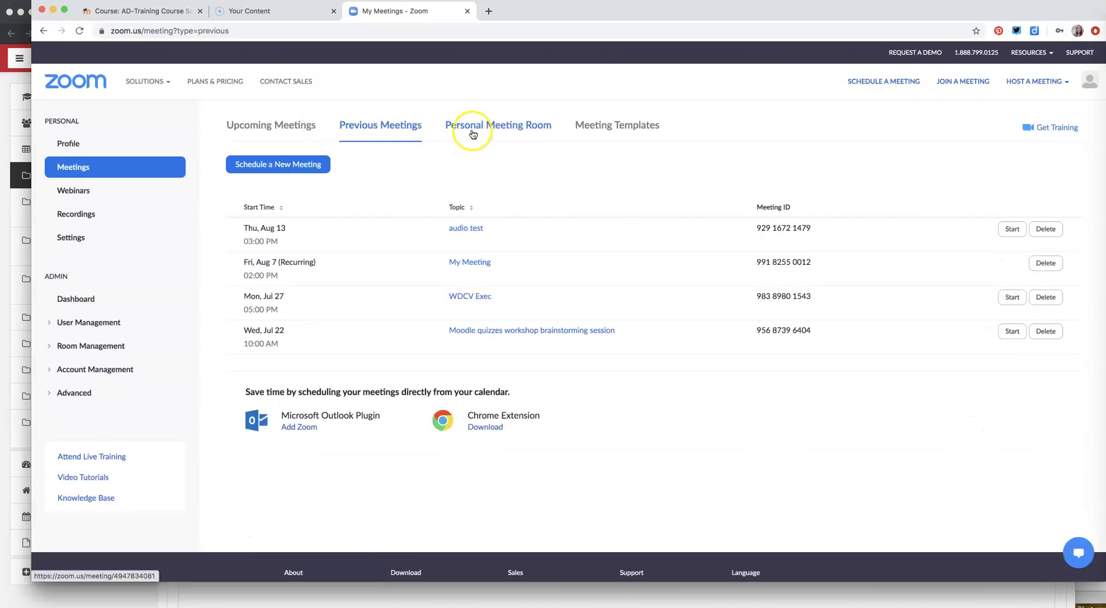
{"action": "left_click", "coordinate": [473, 128]}
{"action": "left_click", "coordinate": [615, 129]}
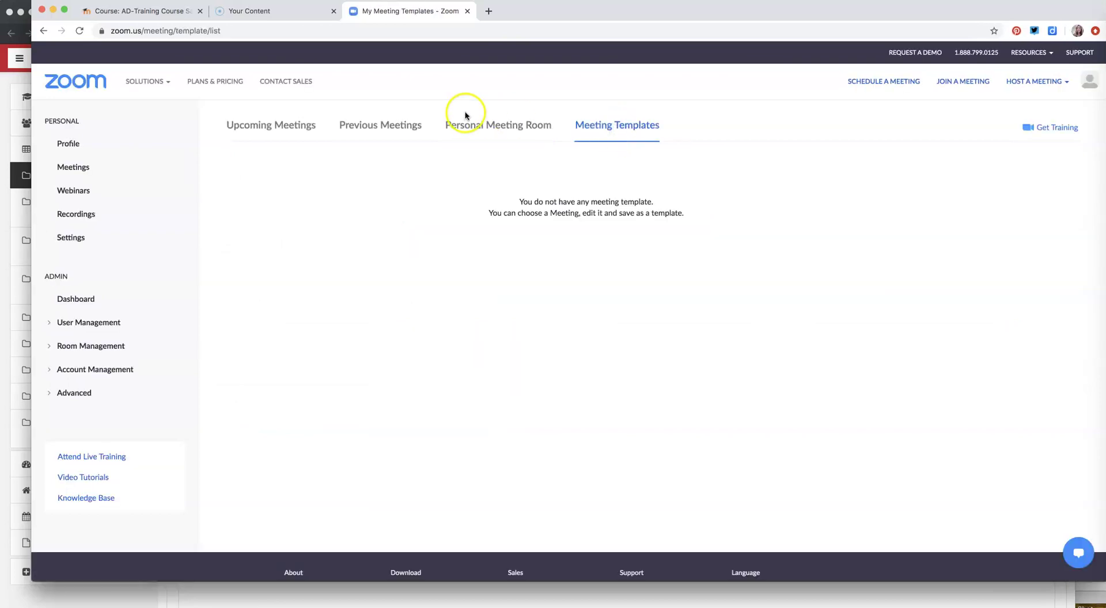
{"action": "left_click", "coordinate": [476, 125]}
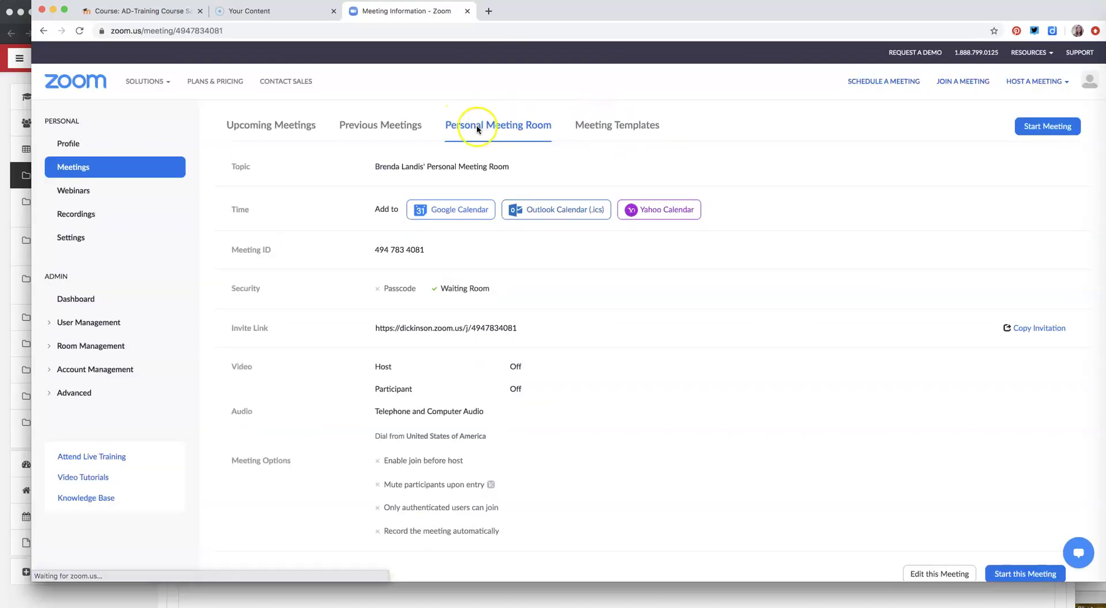
{"action": "left_click", "coordinate": [389, 127]}
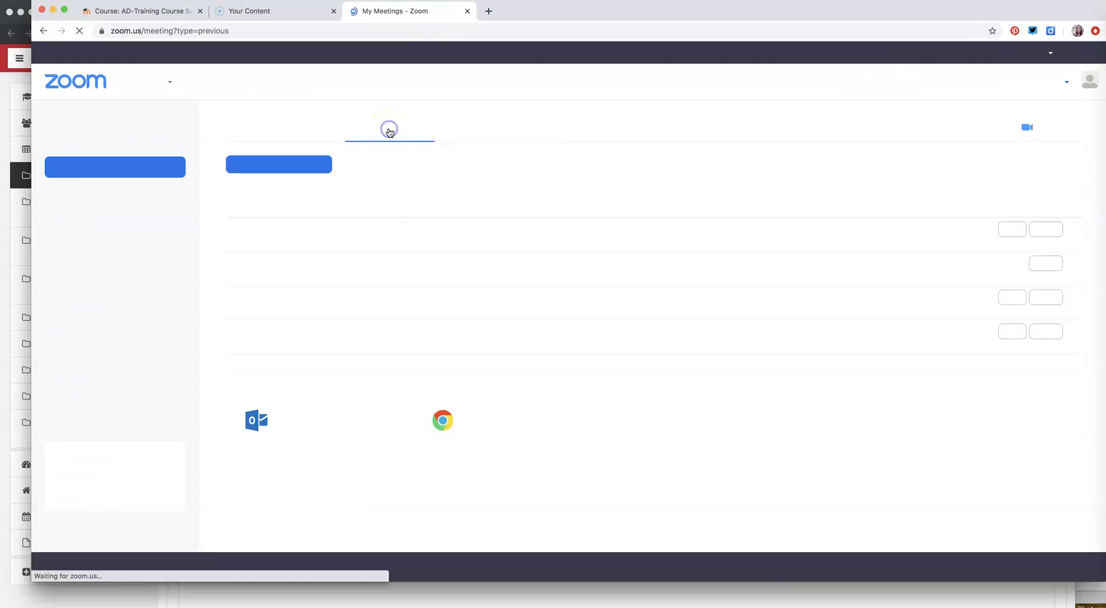
{"action": "left_click", "coordinate": [284, 125]}
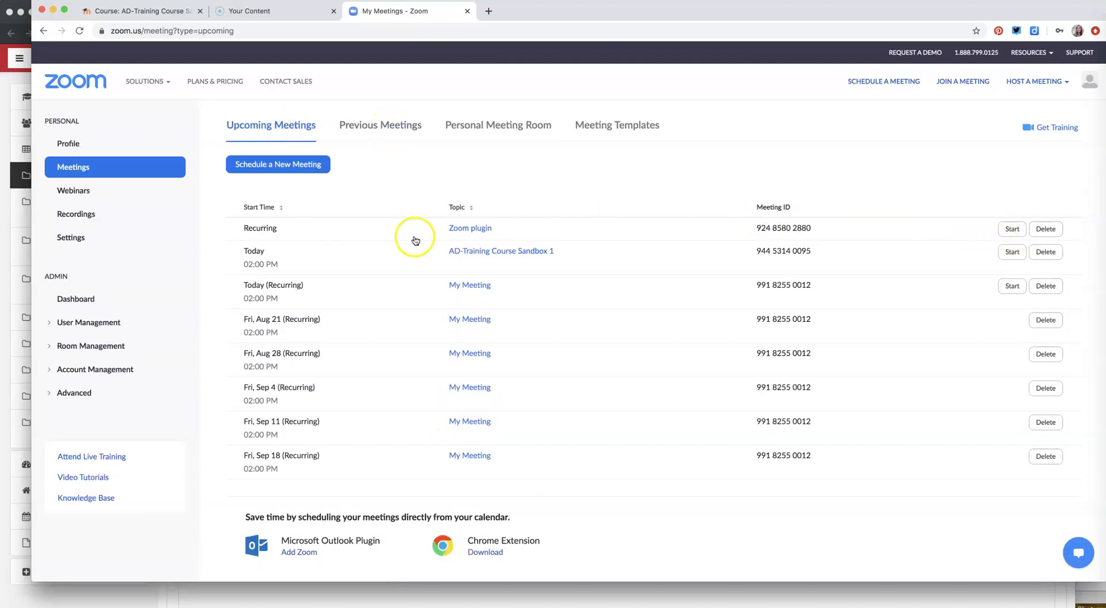
Review the details and options of the Zoom plugin meeting, checking back briefly on the Moodle course page
{"action": "left_click", "coordinate": [478, 228]}
{"action": "scroll", "coordinate": [499, 312], "scroll_direction": "down", "scroll_amount": 10}
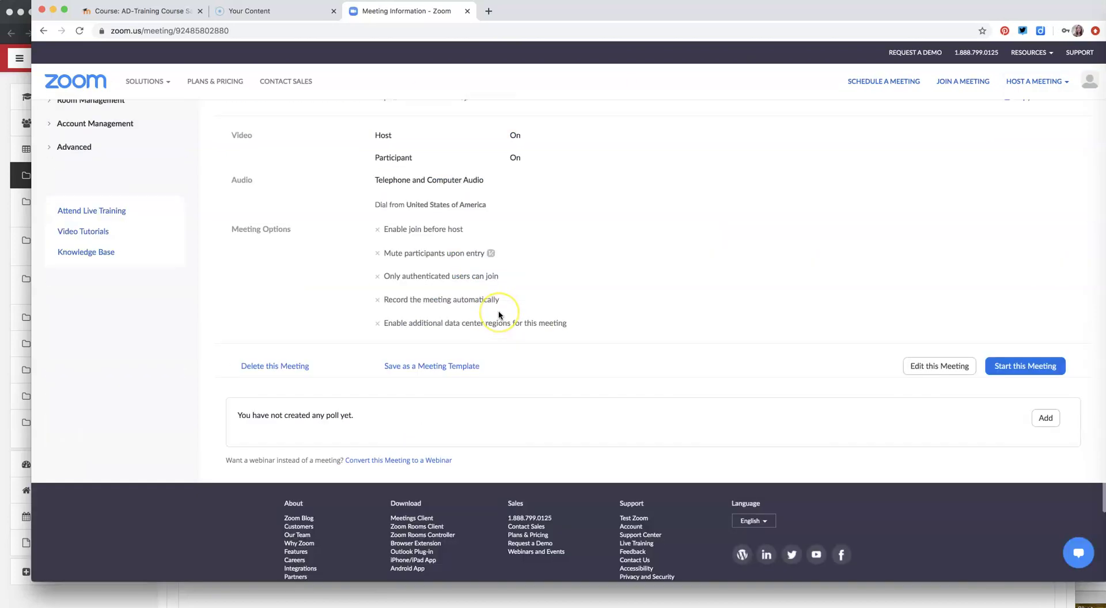
{"action": "scroll", "coordinate": [499, 314], "scroll_direction": "up", "scroll_amount": 9}
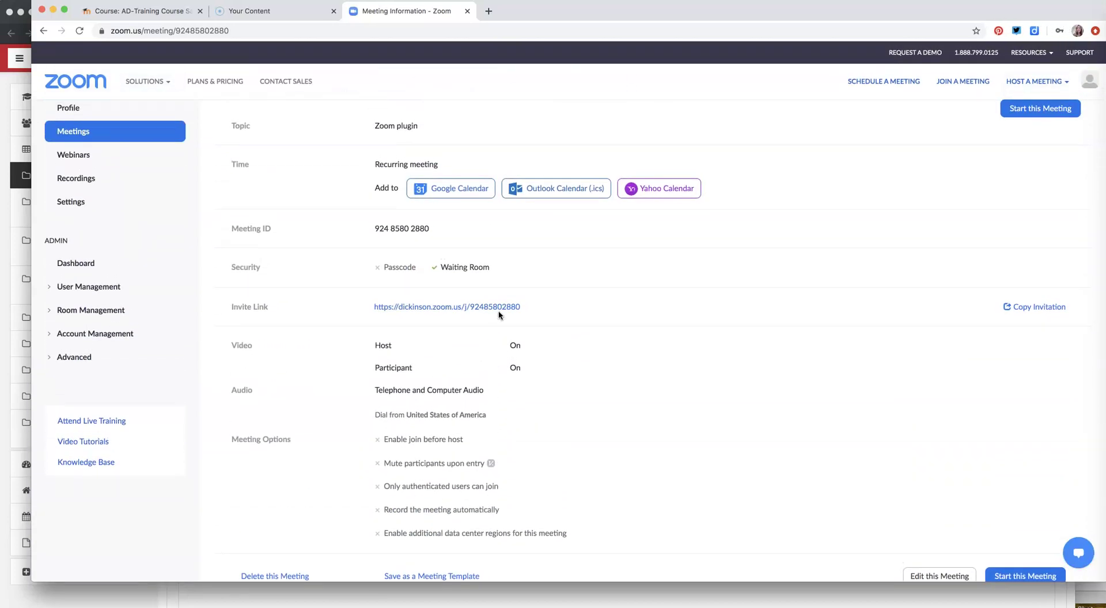
{"action": "scroll", "coordinate": [498, 311], "scroll_direction": "up", "scroll_amount": 1}
{"action": "left_click", "coordinate": [329, 219]}
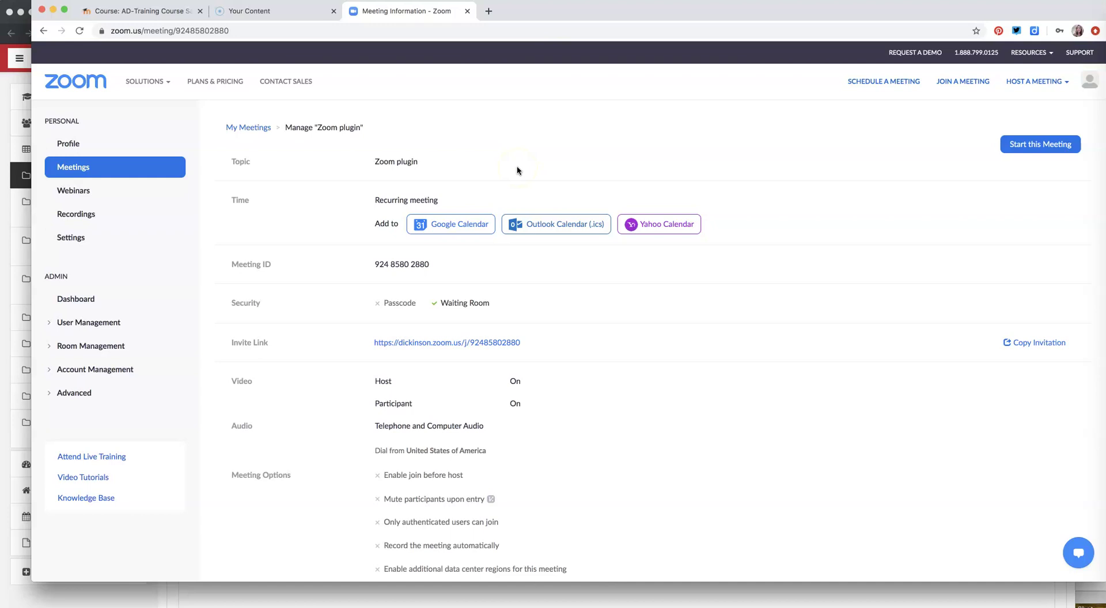
{"action": "left_click", "coordinate": [168, 11]}
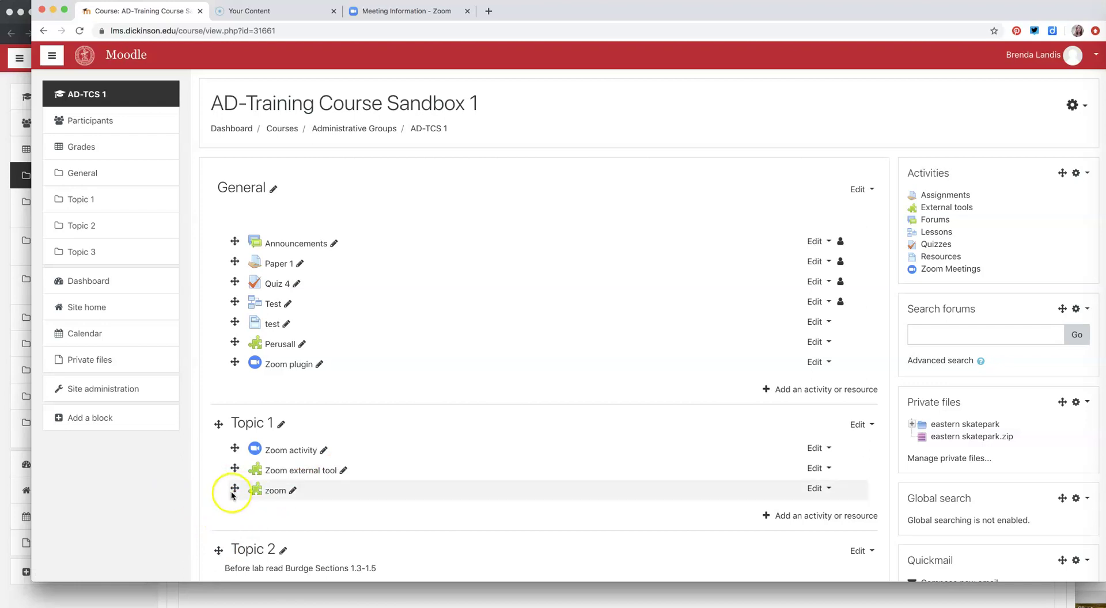
{"action": "left_click", "coordinate": [389, 11]}
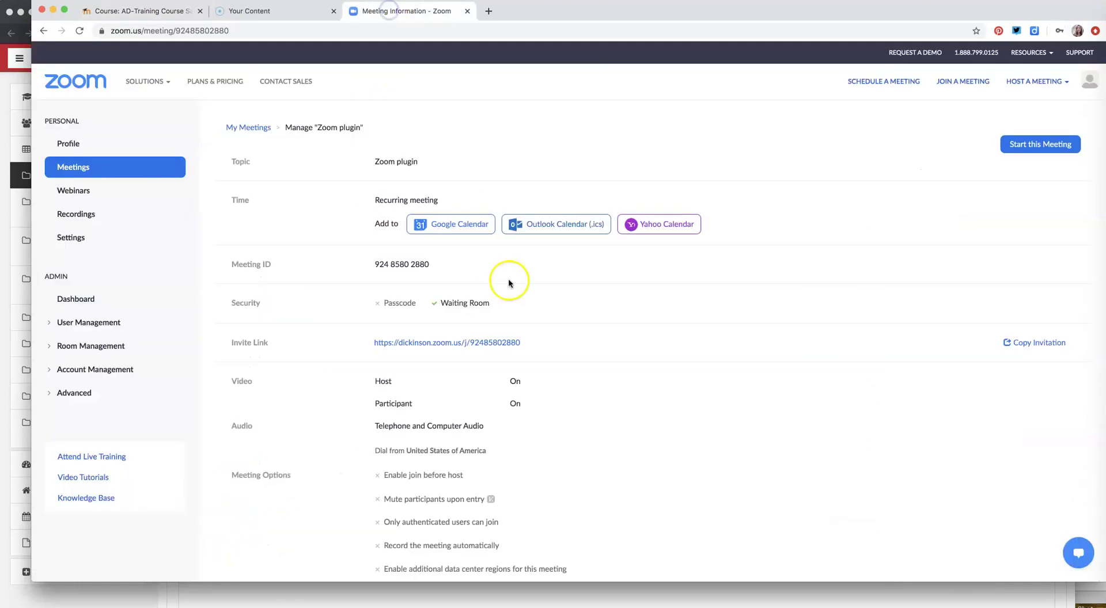
Open the personal meeting room details and highlight the room's invite link, glancing at the Moodle course page
{"action": "left_click", "coordinate": [245, 127]}
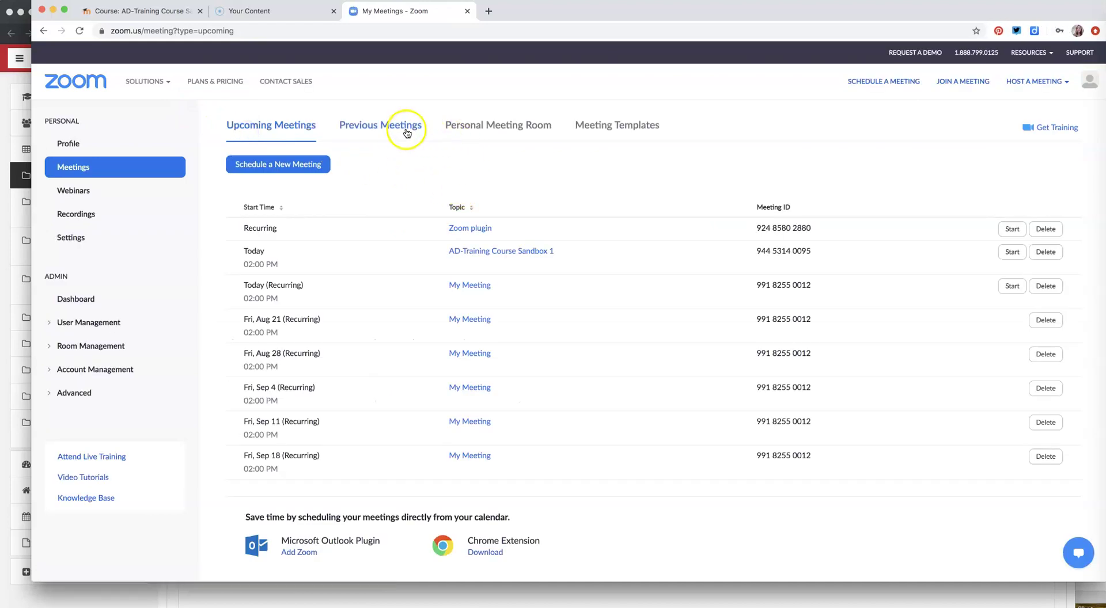
{"action": "left_click", "coordinate": [495, 125]}
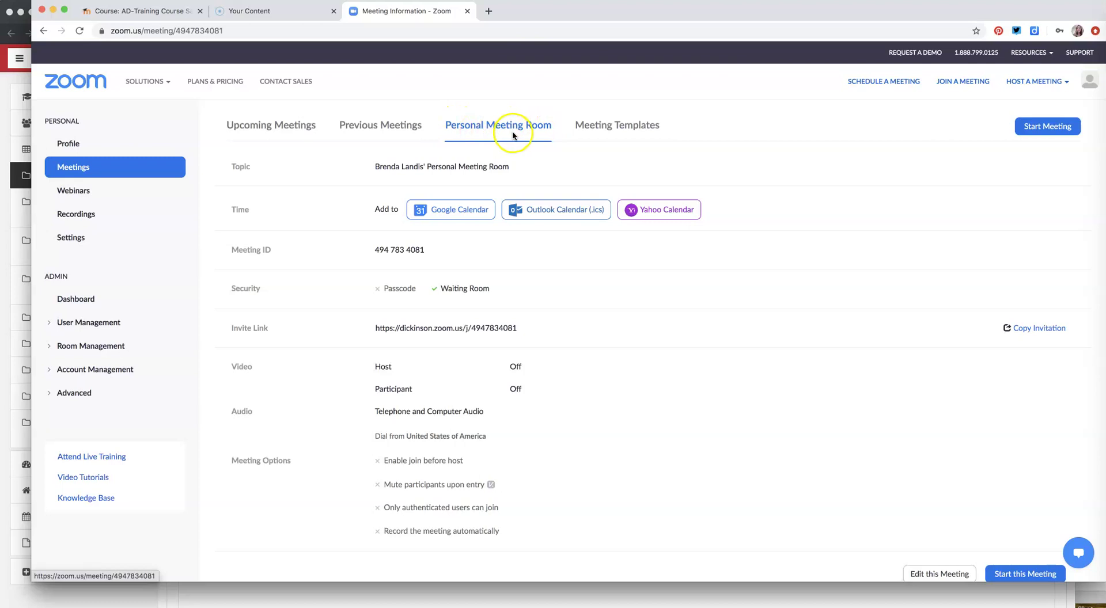
{"action": "left_click_drag", "start_coordinate": [375, 327], "coordinate": [515, 327]}
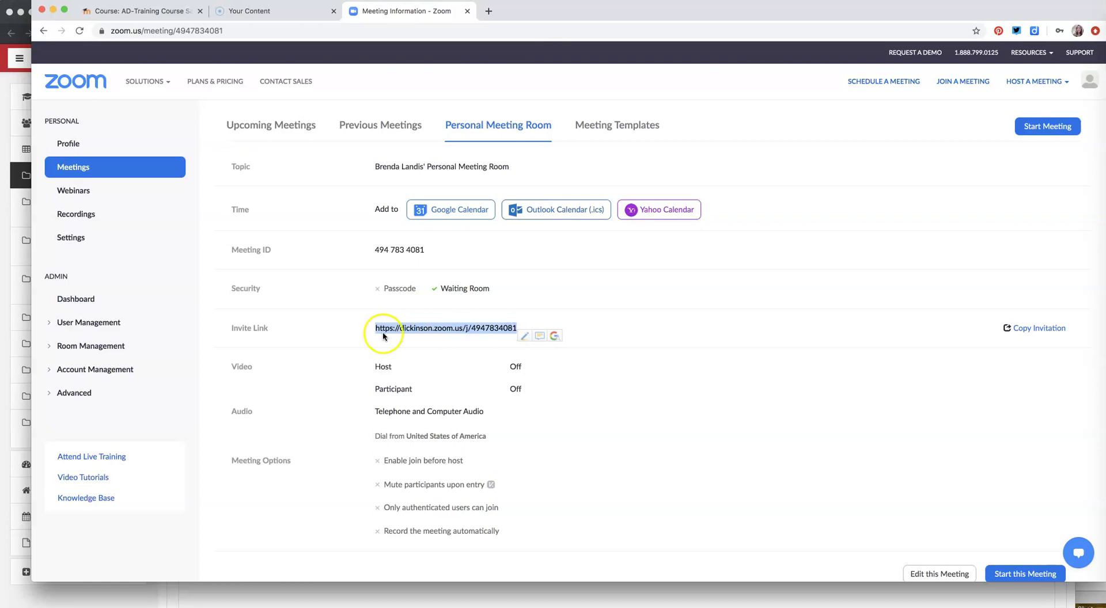
{"action": "left_click", "coordinate": [105, 12]}
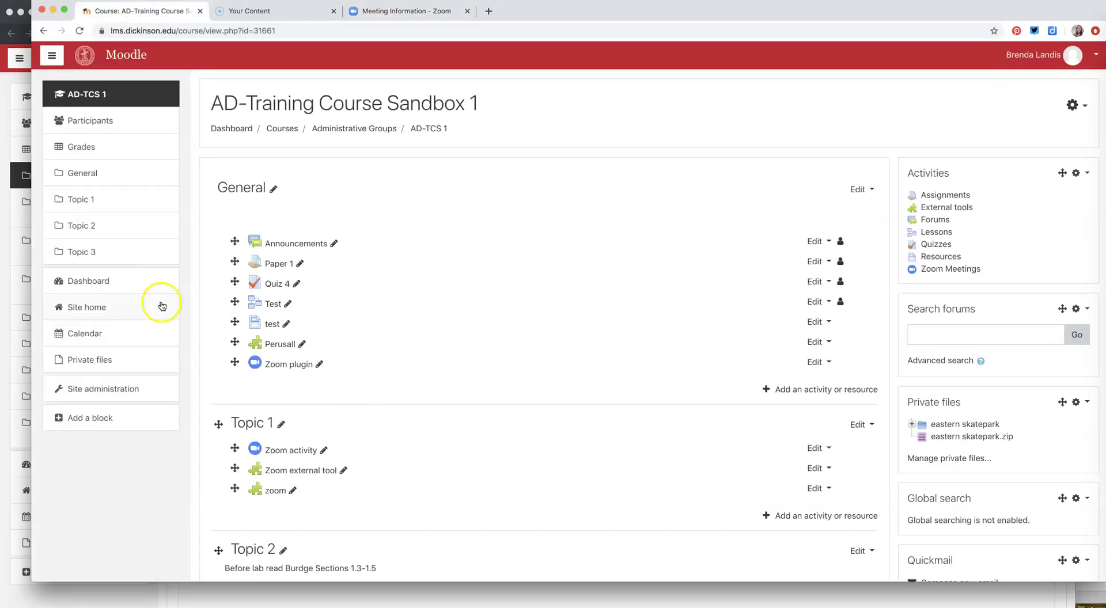
{"action": "left_click", "coordinate": [445, 12]}
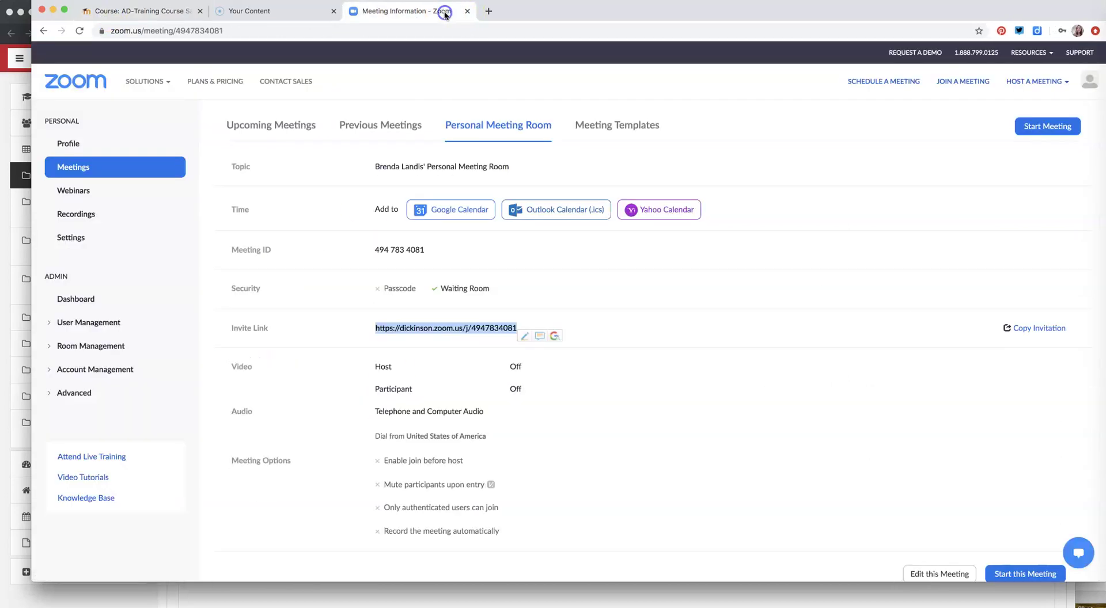
Open Topic 1's Zoom external tool in Moodle, check its meeting lists, and reopen it from the course page
{"action": "left_click", "coordinate": [128, 15]}
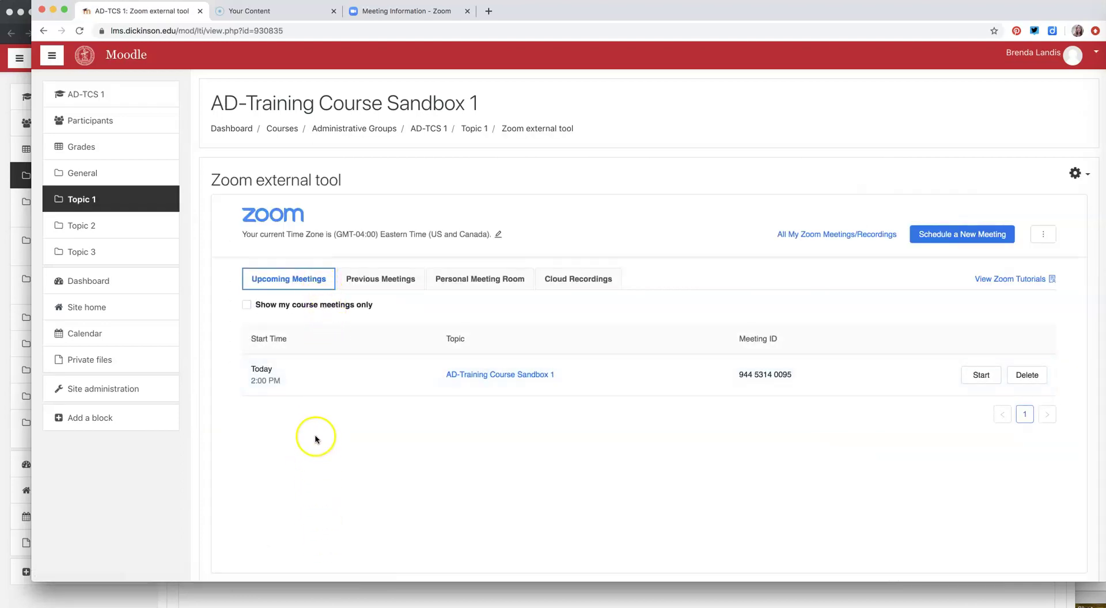
{"action": "left_click", "coordinate": [380, 280]}
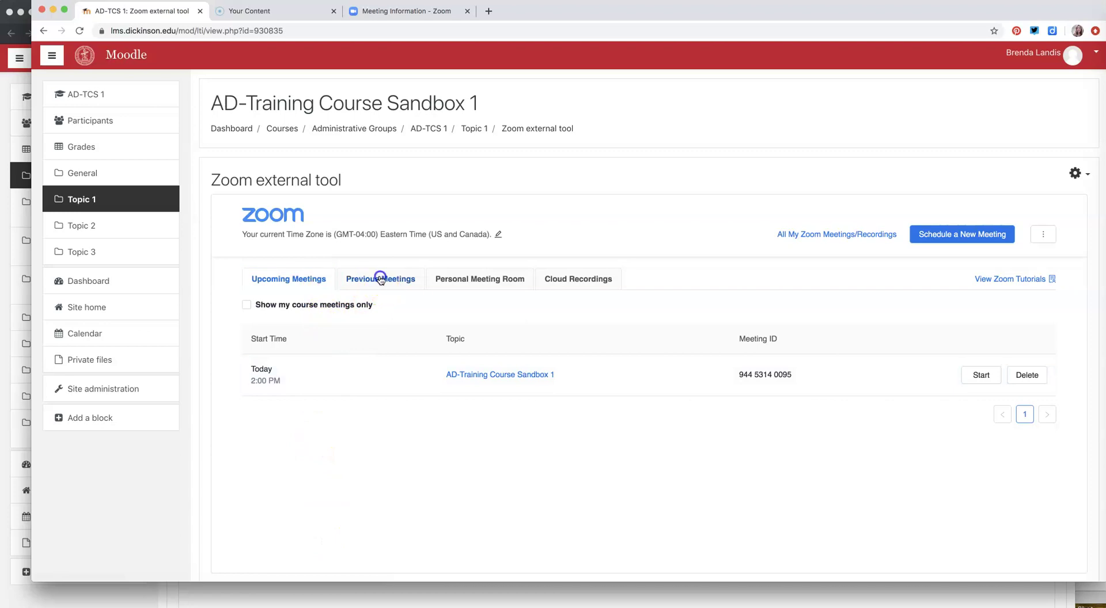
{"action": "left_click", "coordinate": [306, 280]}
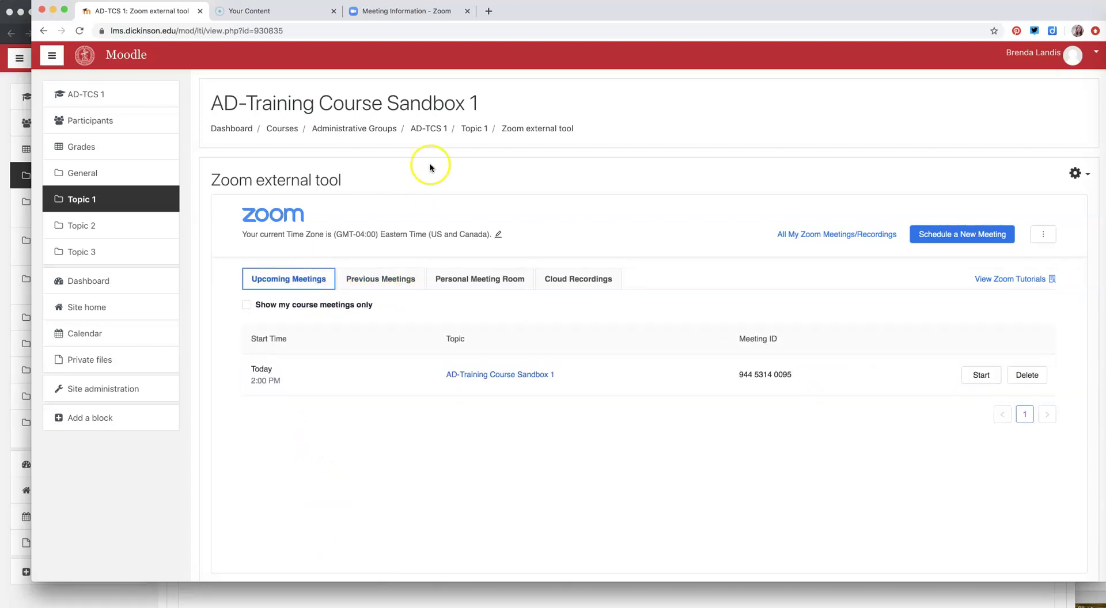
{"action": "left_click", "coordinate": [440, 128]}
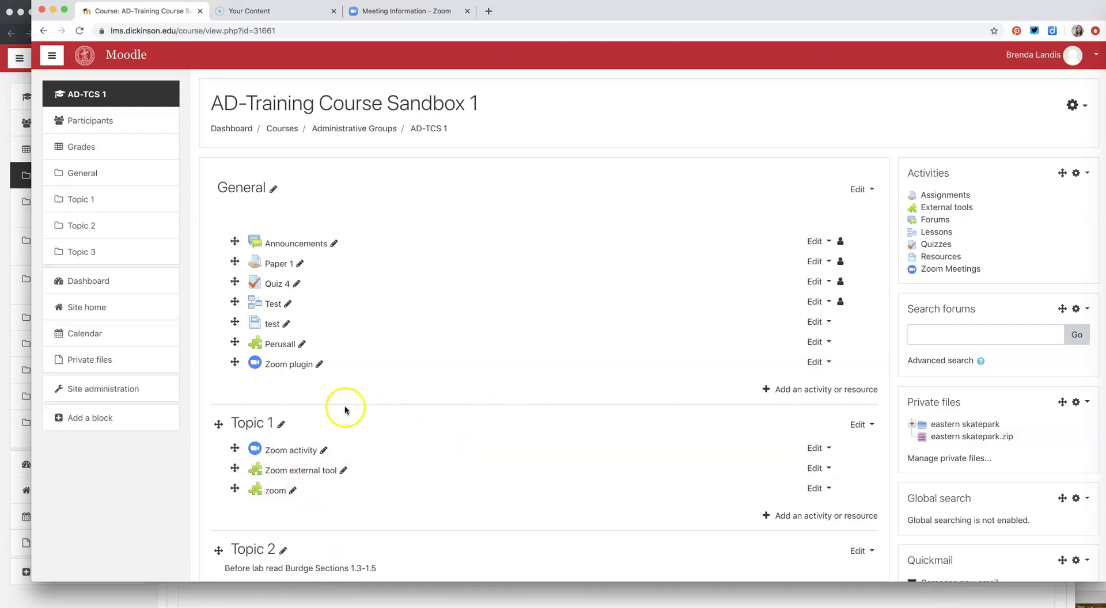
{"action": "left_click", "coordinate": [293, 471]}
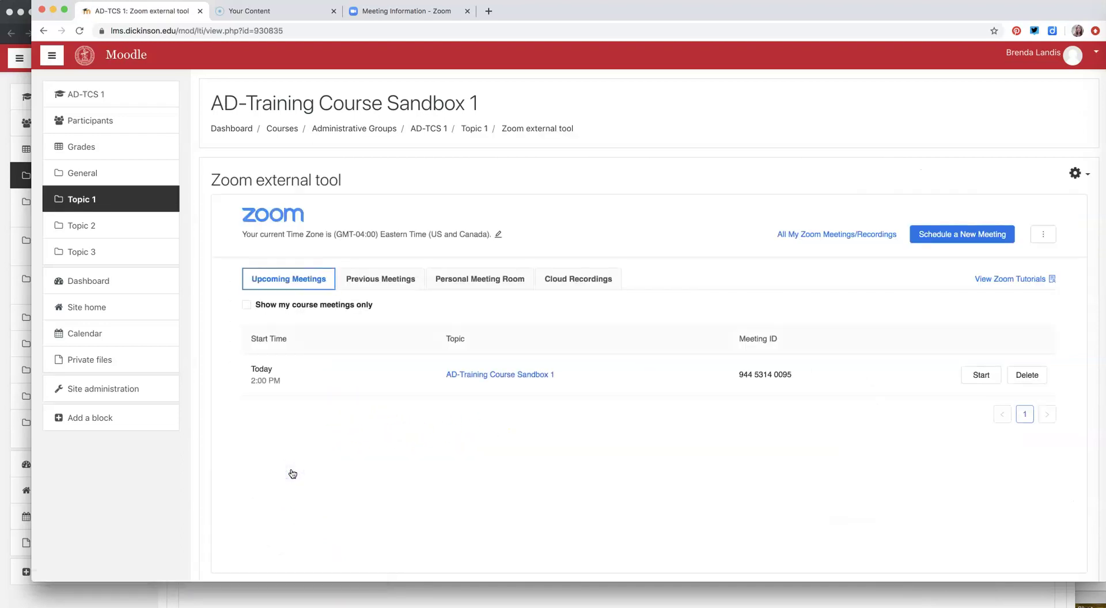